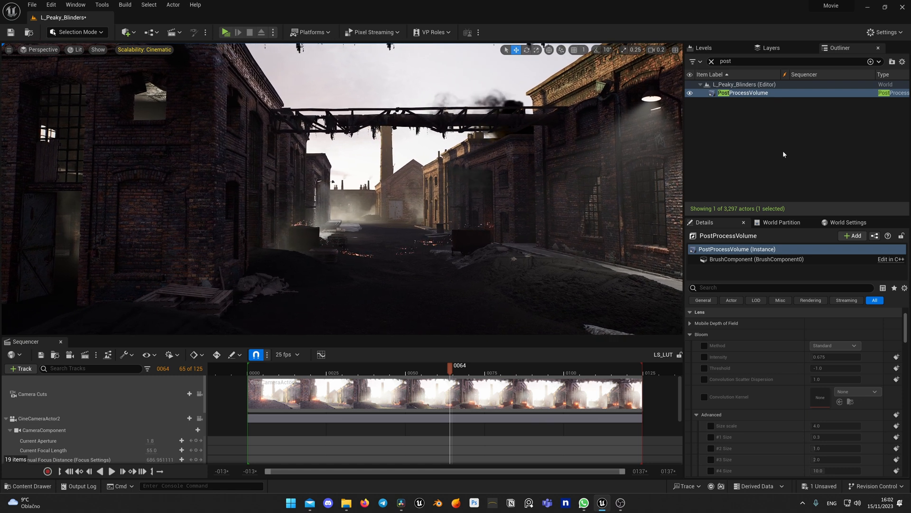
# Filter the PostProcessVolume's details for "lut" and enable the Color Grading LUT and Color Grading LUT Intensity overrides
pyautogui.click(735, 94)
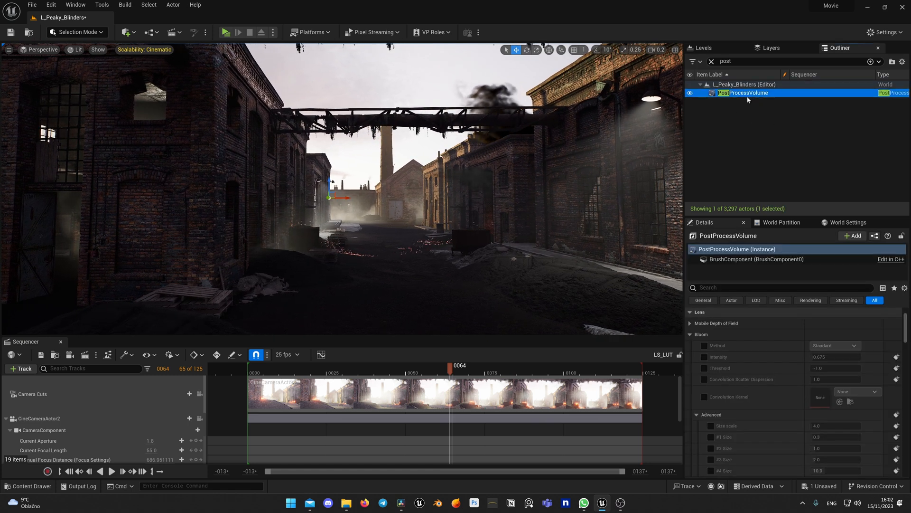
pyautogui.scroll(-5, 731, 349)
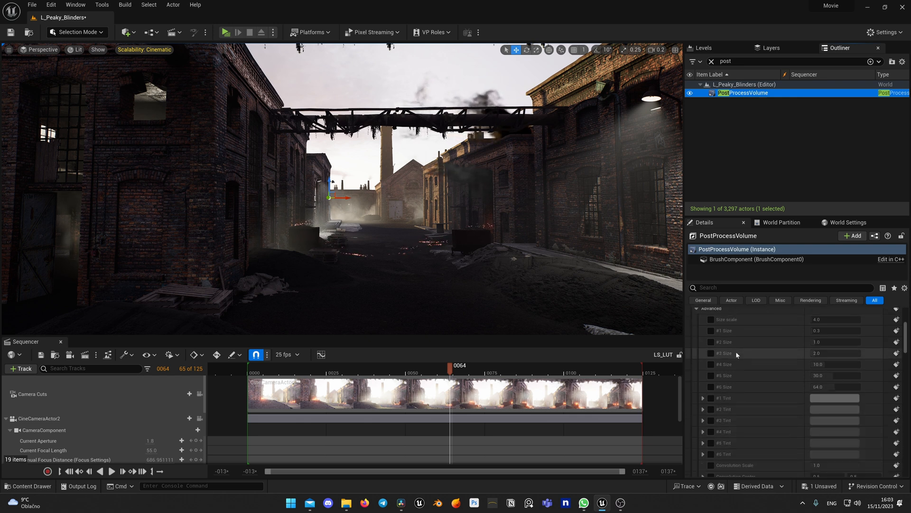
pyautogui.scroll(5, 736, 351)
pyautogui.click(721, 287)
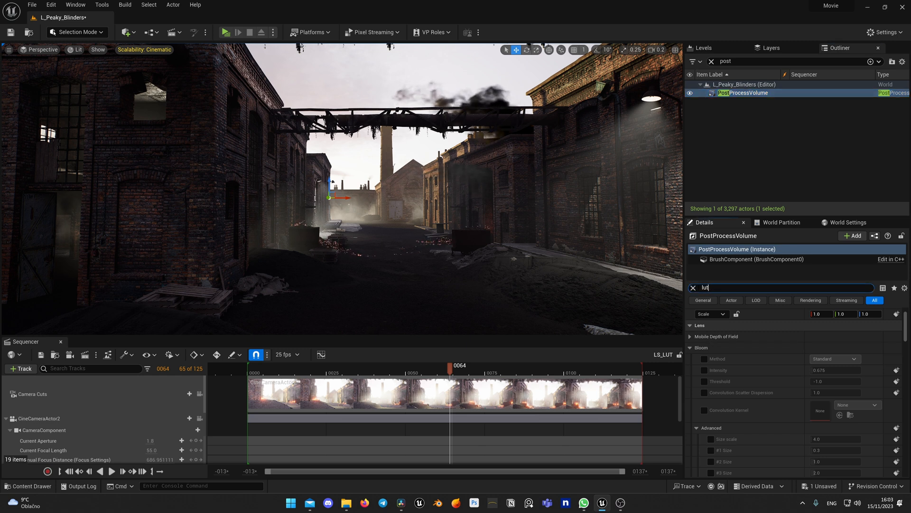
pyautogui.scroll(-5, 760, 440)
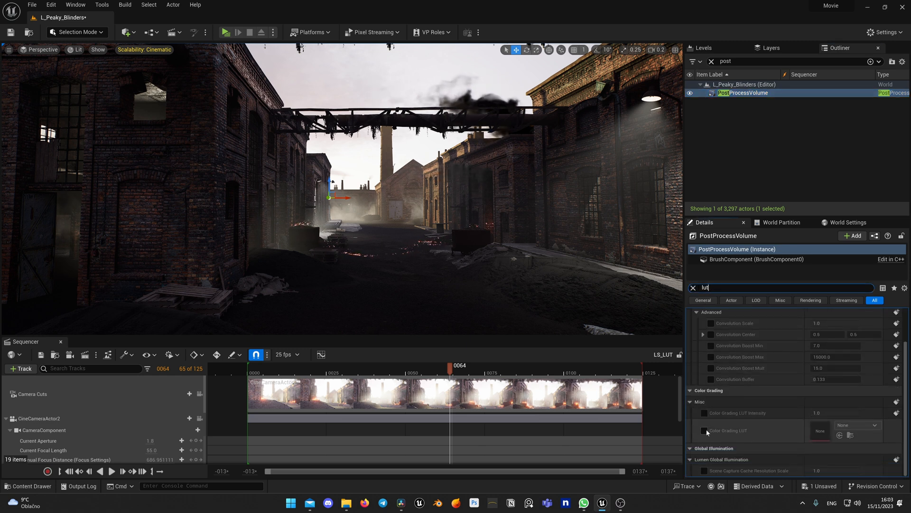
pyautogui.click(704, 430)
pyautogui.click(704, 413)
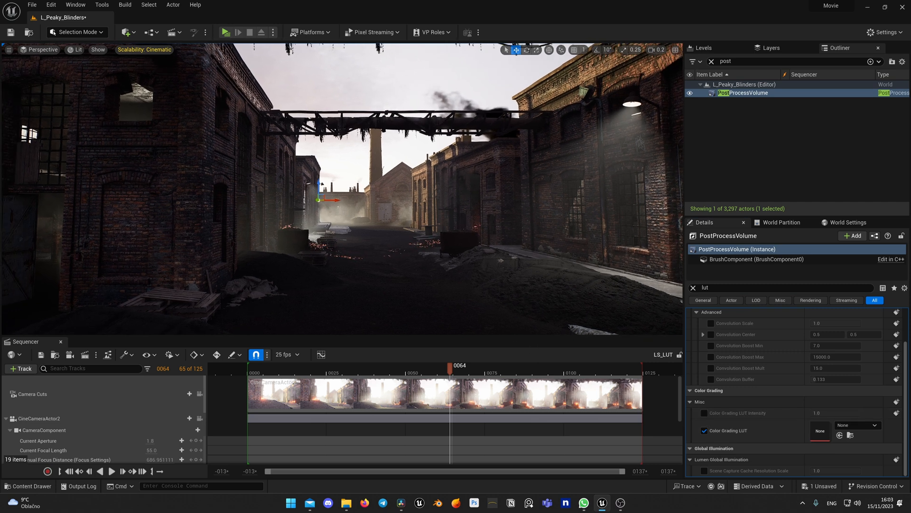
# Assign the LUT_DCTL00086400 texture from the LUT folder as the Color Grading LUT and try out its intensity
pyautogui.hotkey('ctrl', 'space')
pyautogui.click(410, 392)
pyautogui.click(346, 350)
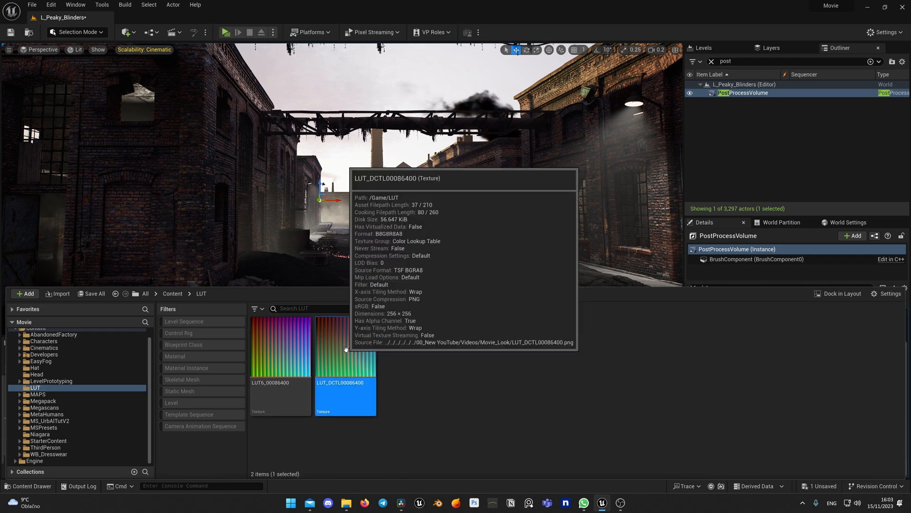
pyautogui.hotkey('ctrl', 'space')
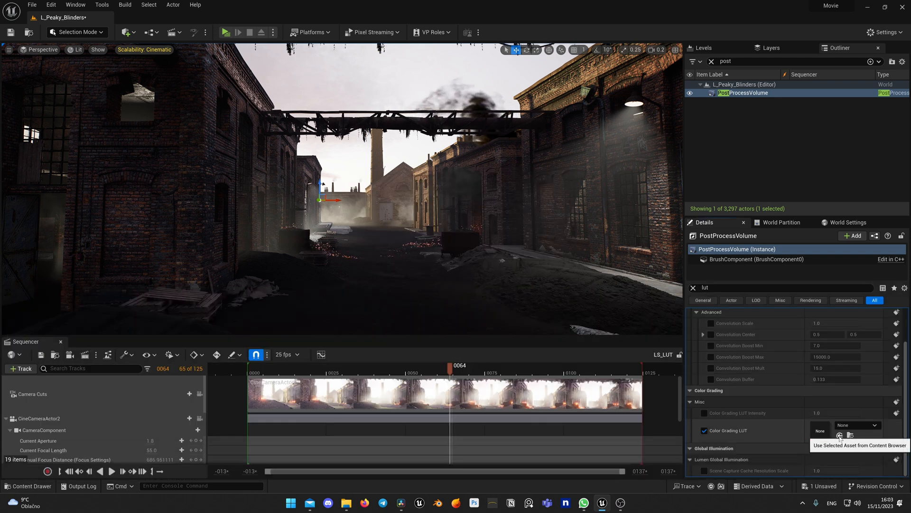
pyautogui.click(839, 435)
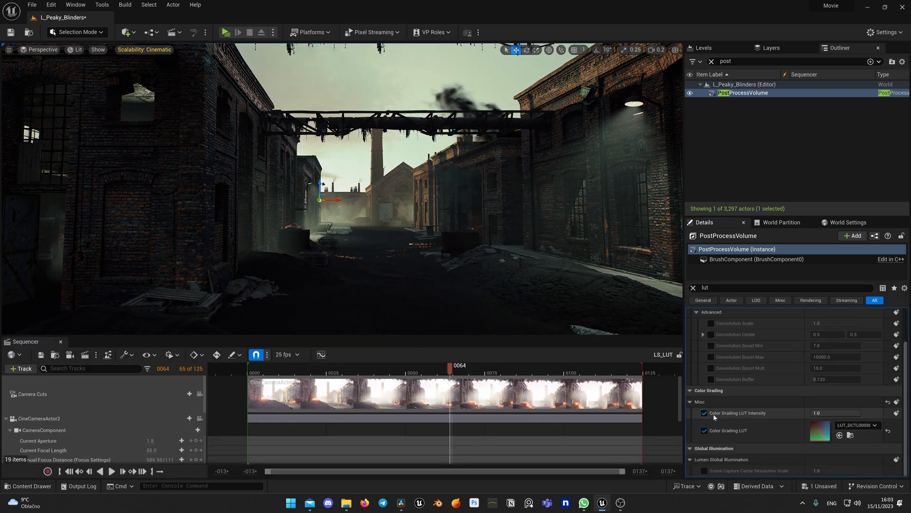
pyautogui.moveTo(858, 412)
pyautogui.mouseDown()
pyautogui.moveTo(811, 413)
pyautogui.moveTo(861, 412)
pyautogui.mouseUp()
pyautogui.moveTo(507, 293)
pyautogui.mouseDown(button='right')
pyautogui.moveTo(560, 290)
pyautogui.moveTo(494, 293)
pyautogui.mouseUp(button='right')
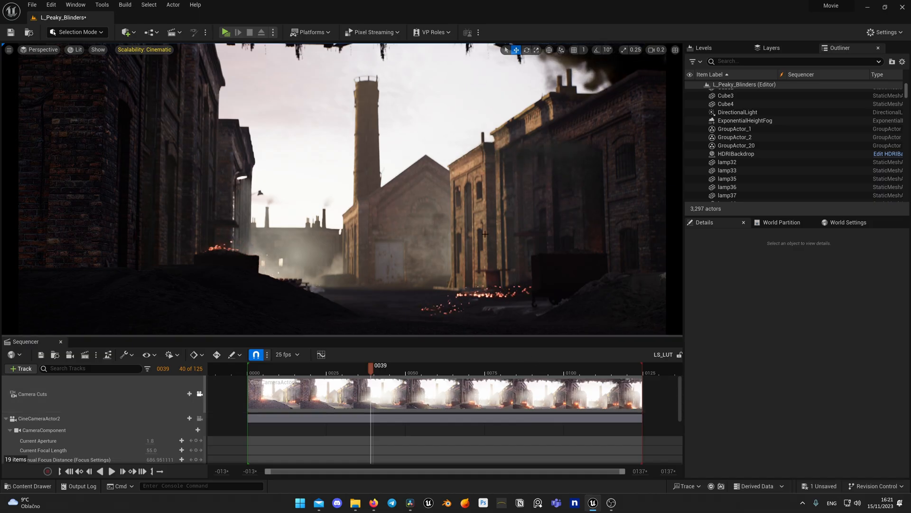
# Capture a high-resolution screenshot of the viewport and open the folder it is saved in
pyautogui.click(10, 50)
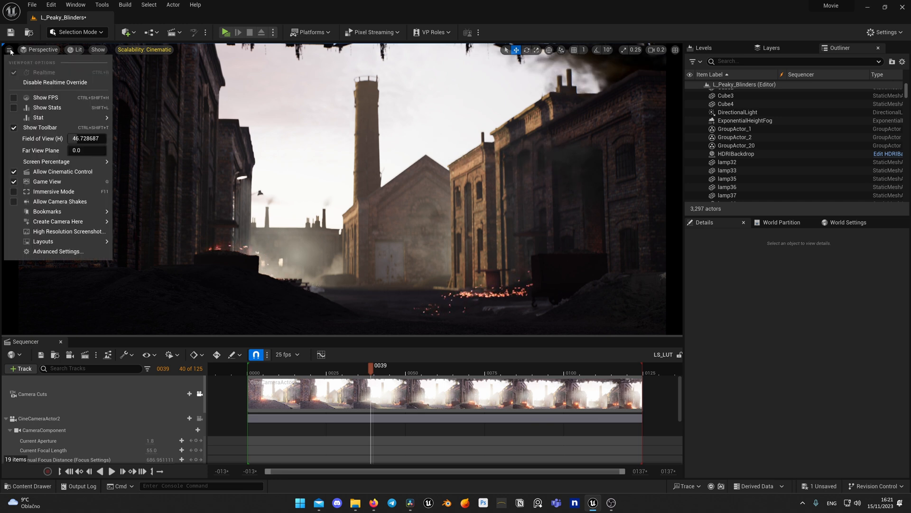
pyautogui.click(69, 231)
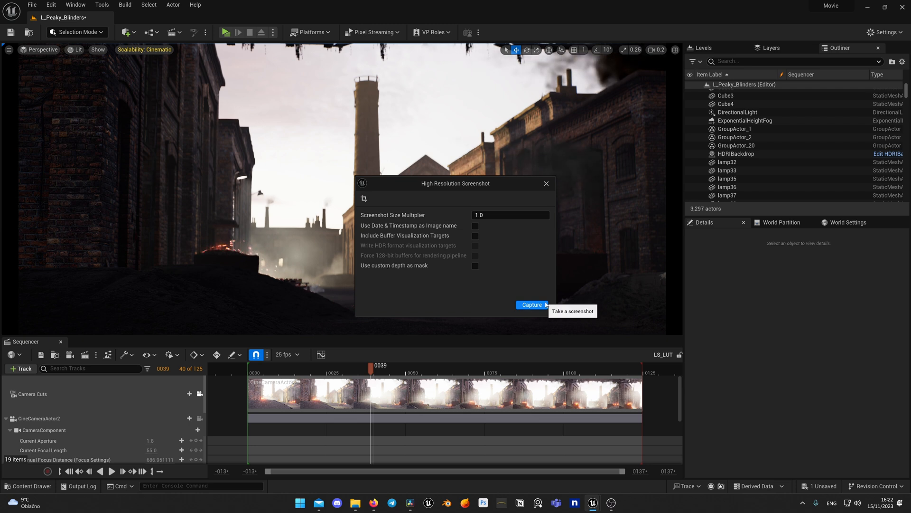
pyautogui.click(544, 304)
pyautogui.click(546, 184)
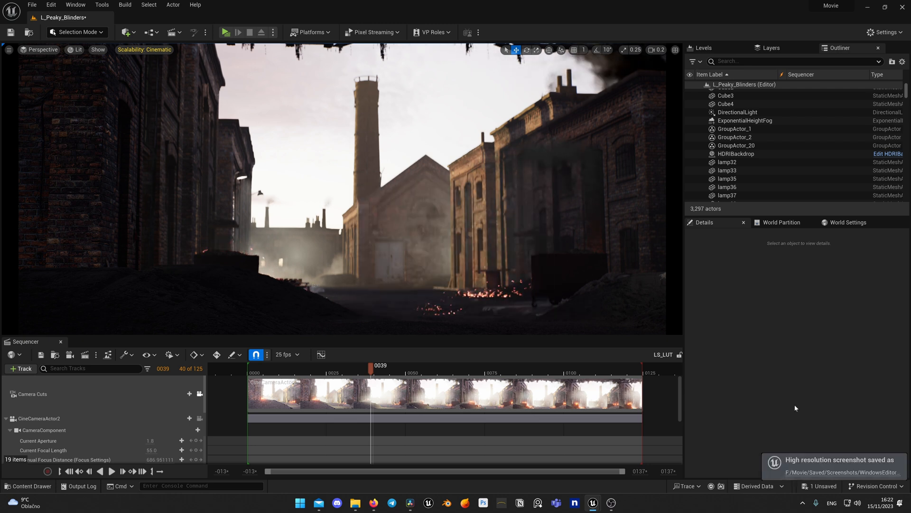
pyautogui.click(811, 472)
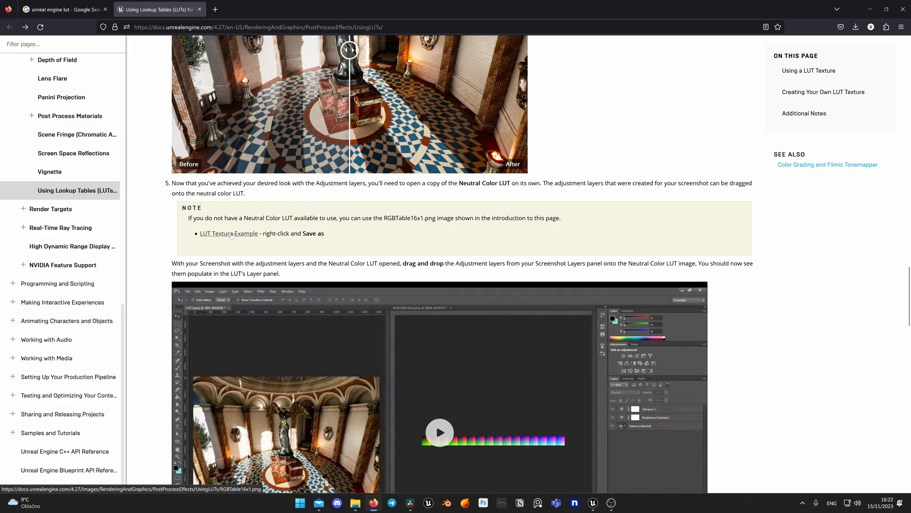
# Open the LUT Texture Example on the Unreal documentation page in the browser and save the RGBTable16x1.png image
pyautogui.click(231, 234)
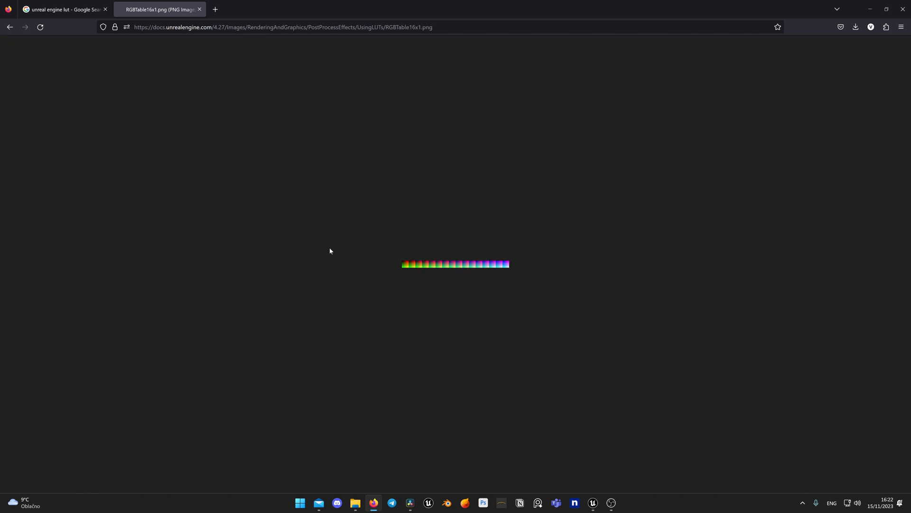
pyautogui.rightClick(437, 265)
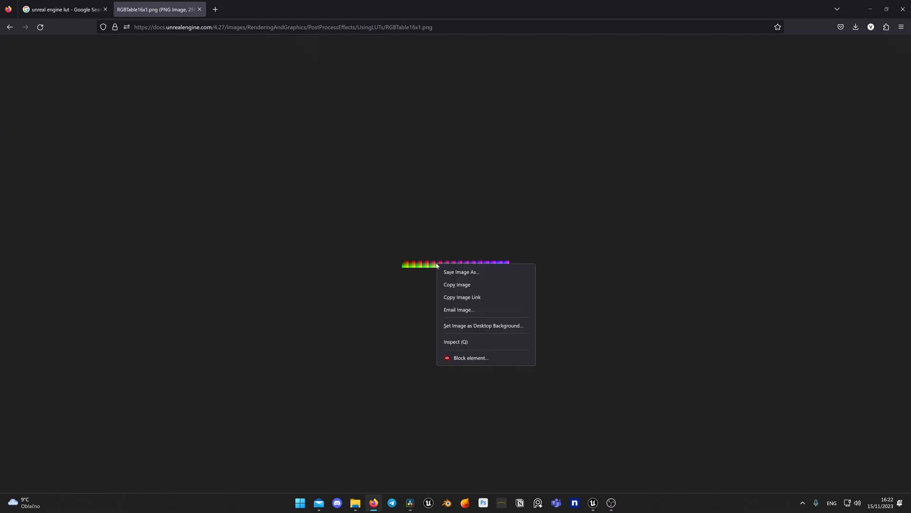
pyautogui.click(451, 271)
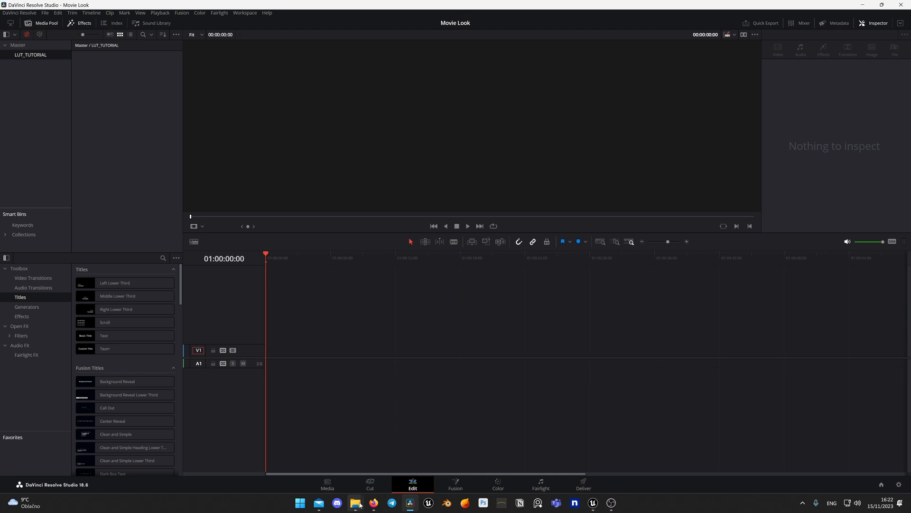
# Import HighresScreenshot00004.png and RGBTable16x1.png into the LUT_TUTORIAL bin in DaVinci Resolve and close both file windows
pyautogui.moveTo(360, 505)
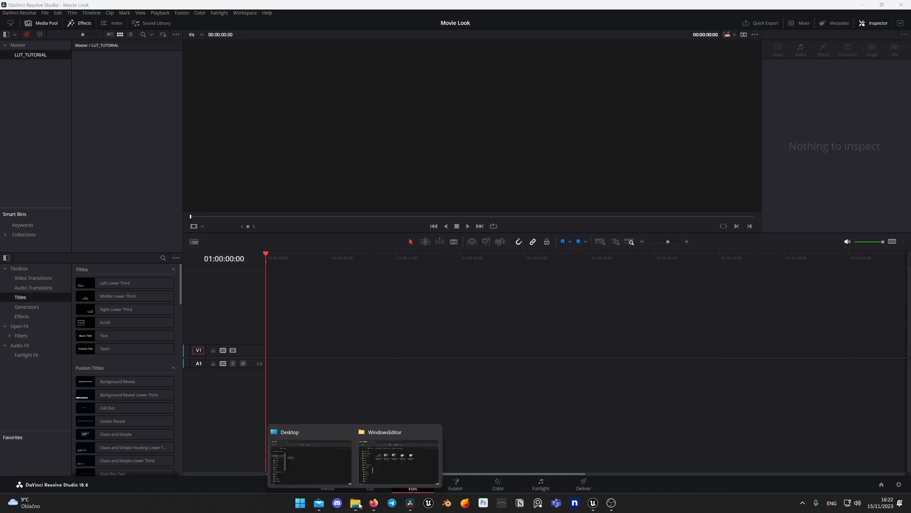
pyautogui.click(398, 454)
pyautogui.moveTo(555, 278); pyautogui.dragTo(135, 123)
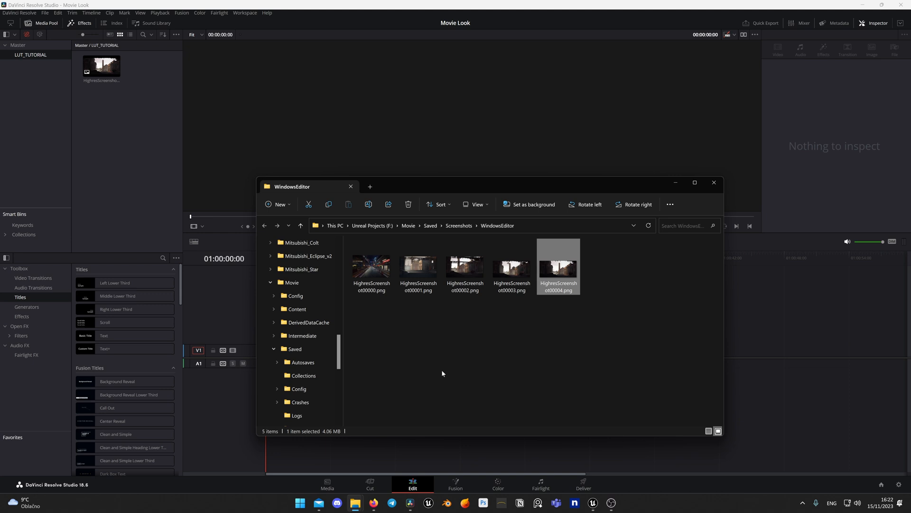
pyautogui.moveTo(356, 502)
pyautogui.click(306, 453)
pyautogui.moveTo(366, 259); pyautogui.dragTo(135, 134)
pyautogui.click(704, 172)
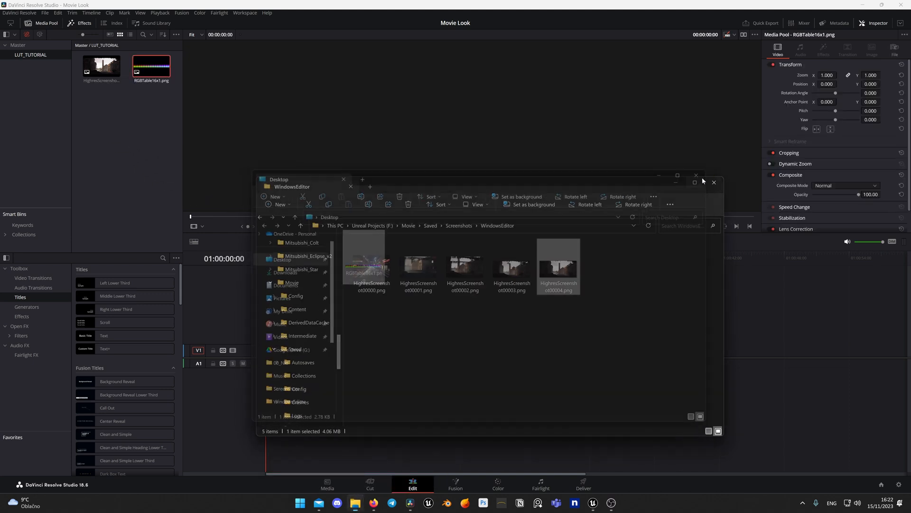
pyautogui.click(715, 184)
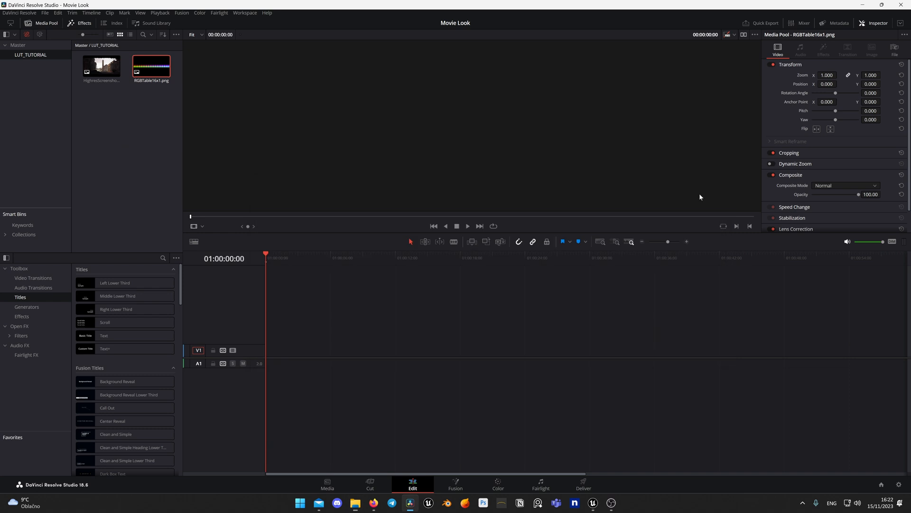
# Create a new timeline named Grading and place the high-resolution screenshot at the start of track V1
pyautogui.click(128, 143)
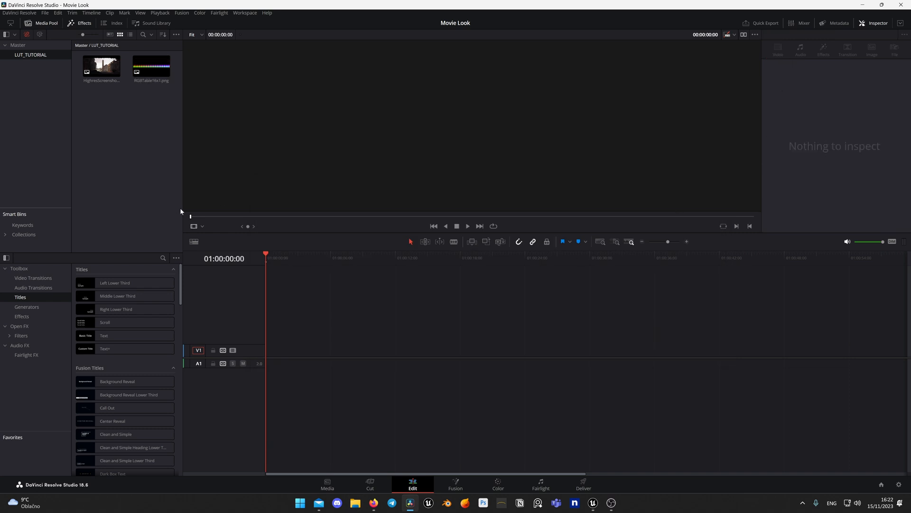
pyautogui.hotkey('ctrl', 'n')
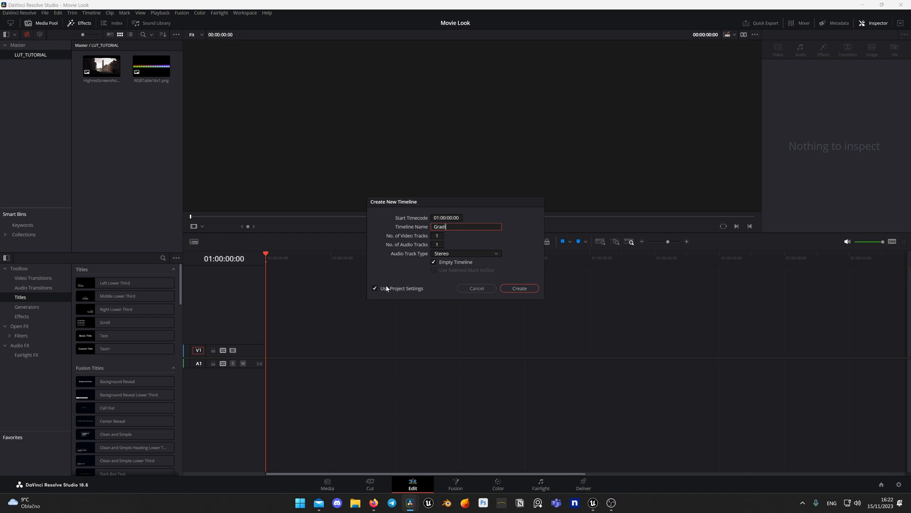
pyautogui.press('Return')
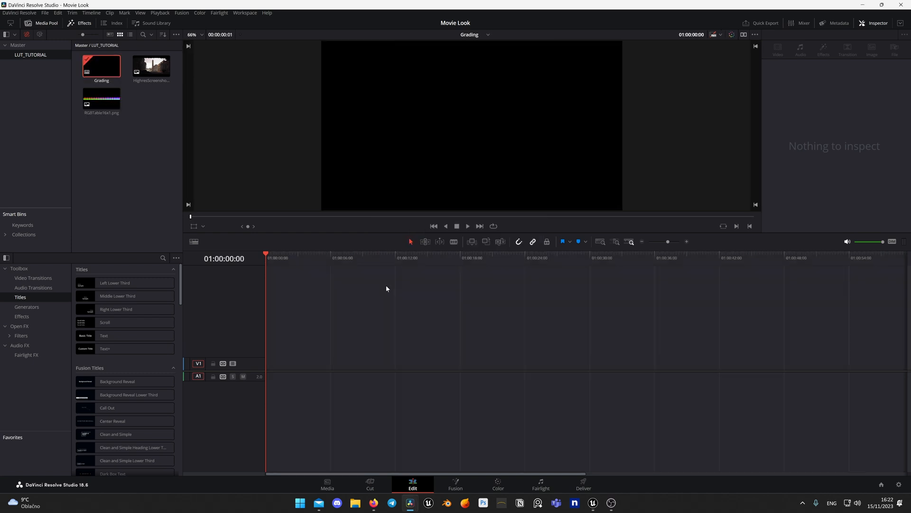
pyautogui.click(151, 66)
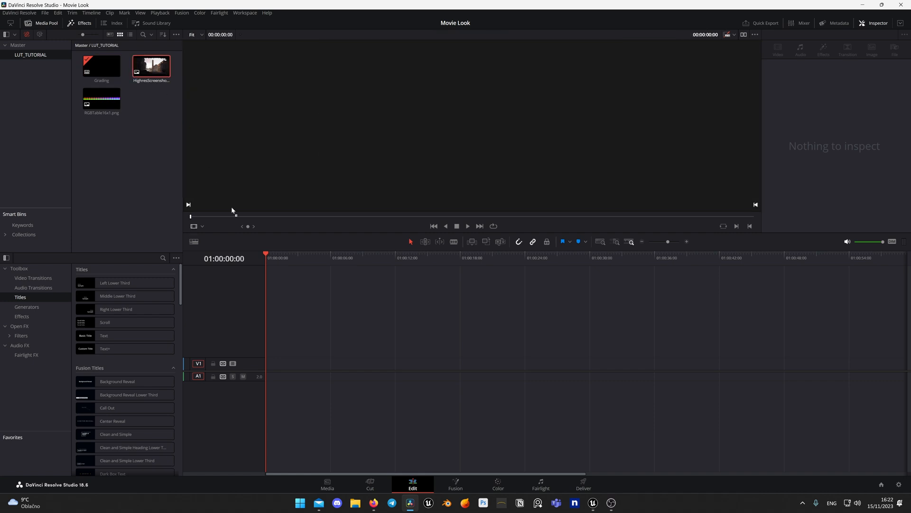
pyautogui.moveTo(267, 374); pyautogui.dragTo(267, 375)
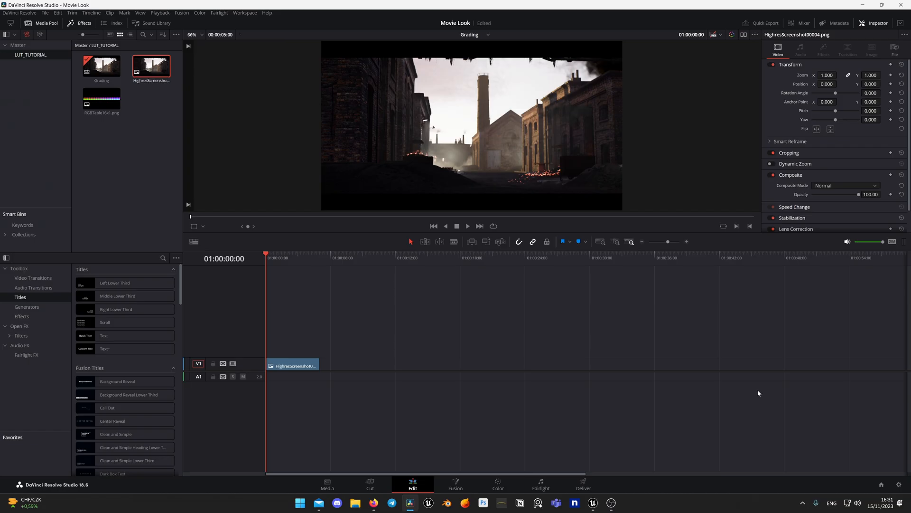
# Grade the screenshot on the Color page by lowering the highlights point of the custom luminance curve
pyautogui.click(498, 484)
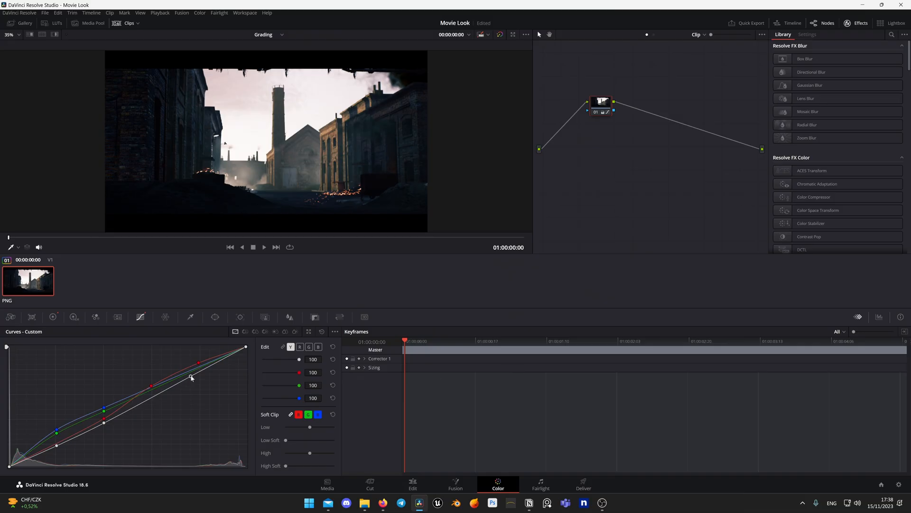
pyautogui.moveTo(192, 378); pyautogui.dragTo(196, 388)
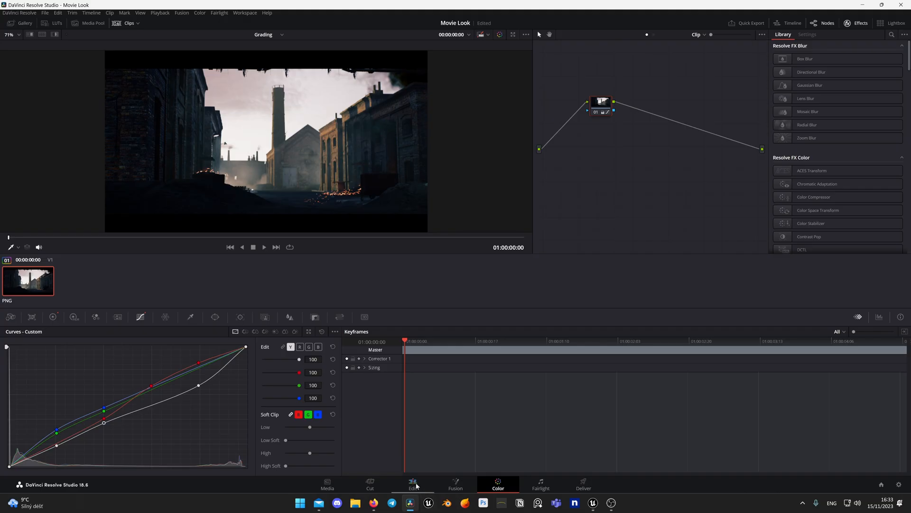
# Create a second timeline without the project settings, using a custom resolution of 256 x 256
pyautogui.click(413, 484)
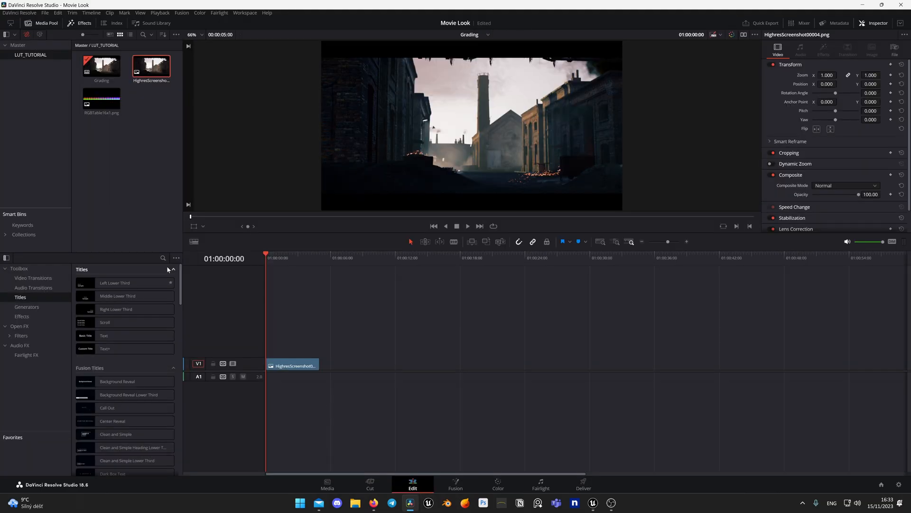
pyautogui.rightClick(166, 199)
pyautogui.moveTo(181, 205)
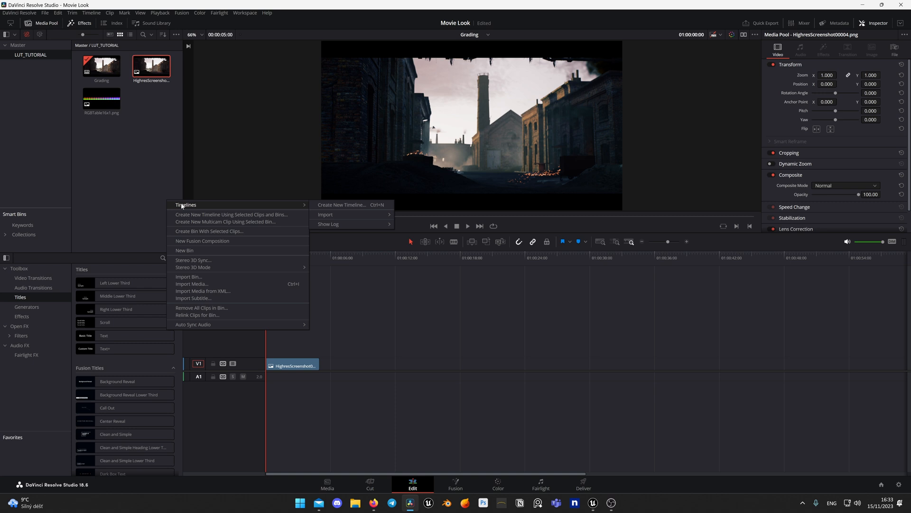
pyautogui.click(340, 205)
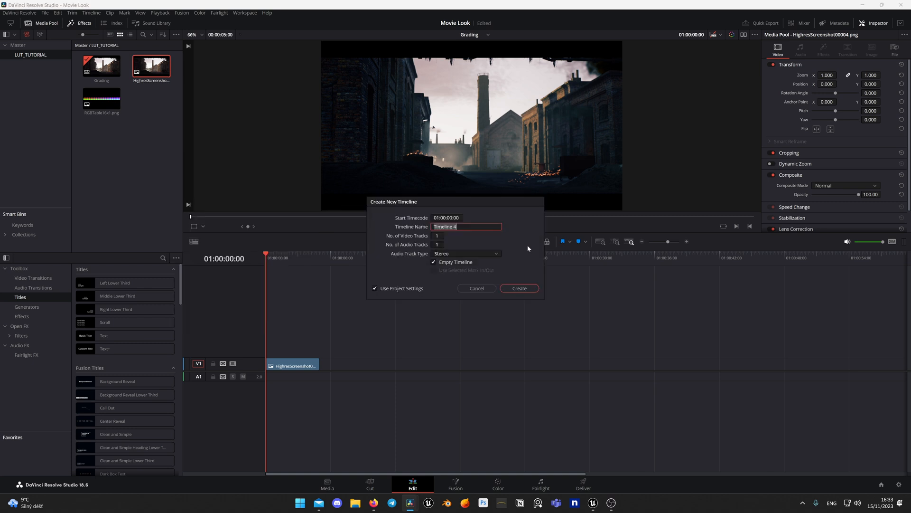
pyautogui.click(411, 287)
pyautogui.click(429, 218)
pyautogui.click(451, 242)
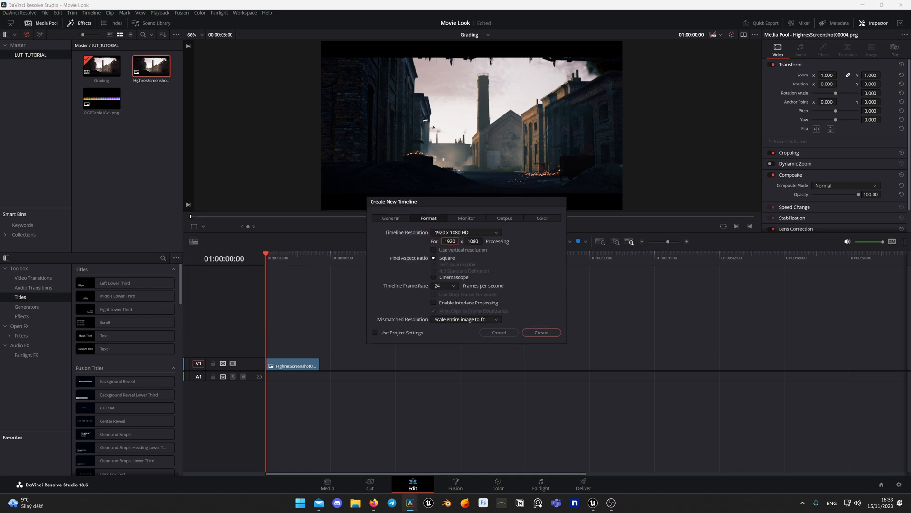
pyautogui.write('256')
pyautogui.press('Tab')
pyautogui.write('256')
pyautogui.click(541, 332)
# Place RGBTable16x1.png at the start of track V1 and set the clip's vertical zoom to 16
pyautogui.moveTo(95, 101); pyautogui.dragTo(272, 370)
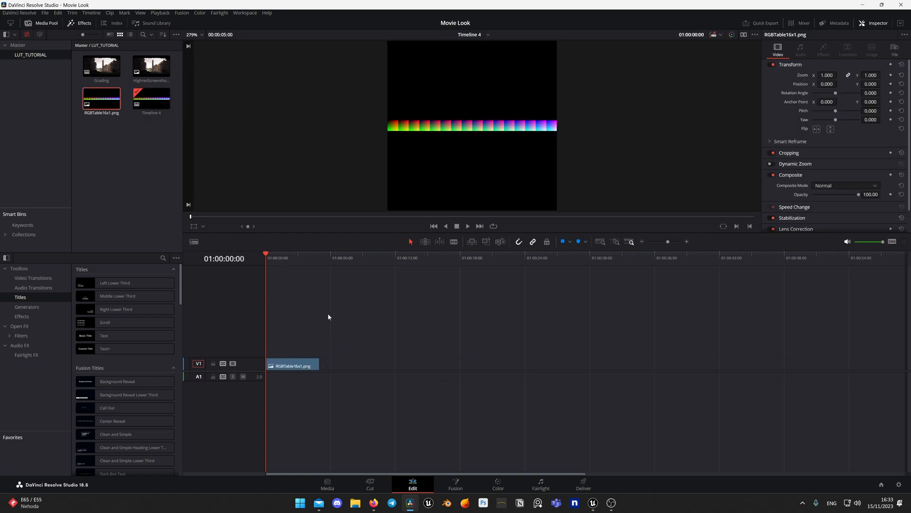
pyautogui.click(279, 368)
pyautogui.click(871, 75)
pyautogui.write('16')
pyautogui.press('Return')
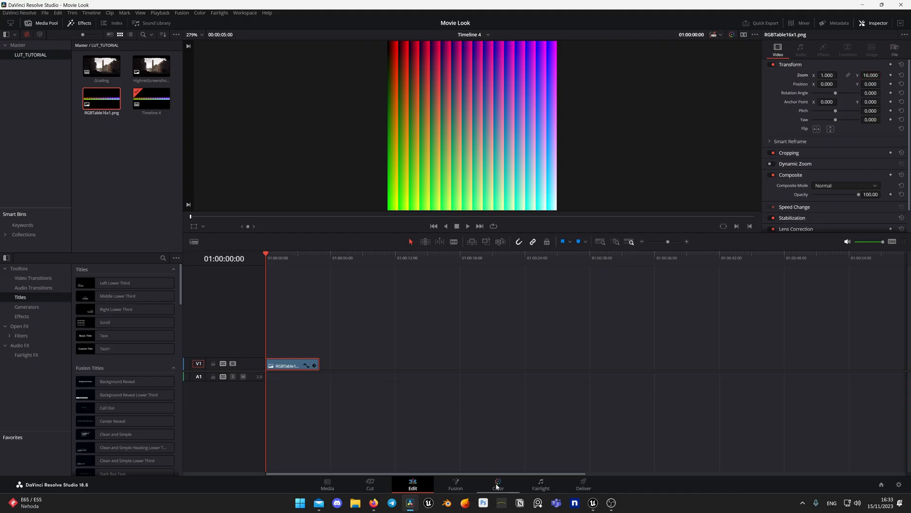
# Go to the Color page and switch the viewer to the Grading timeline
pyautogui.click(497, 486)
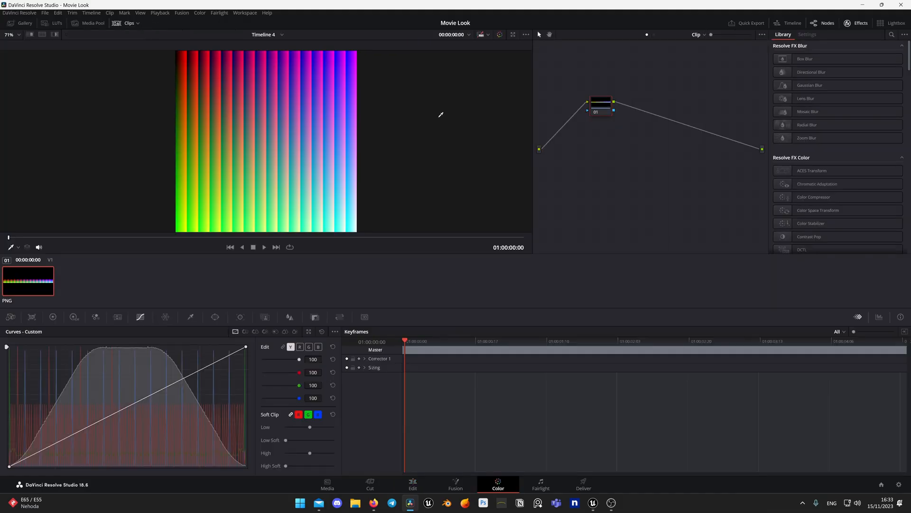
pyautogui.click(277, 33)
pyautogui.click(280, 52)
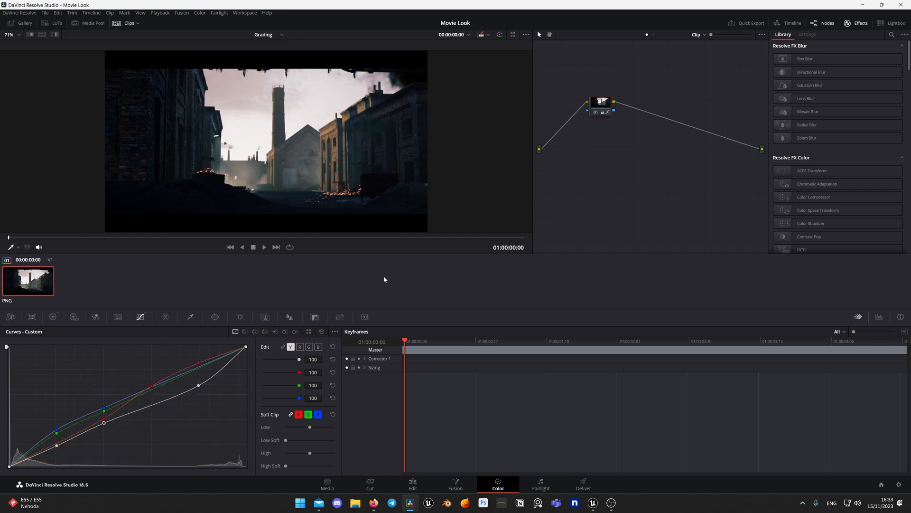
# Switch the viewer to Timeline 4, paste the copied grade onto its LUT clip, and toggle the grade to compare before and after
pyautogui.click(281, 34)
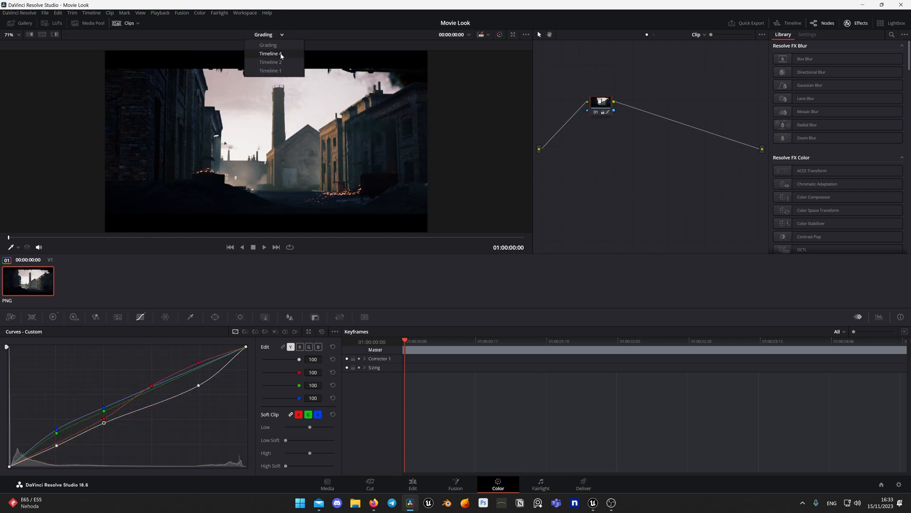
pyautogui.click(280, 54)
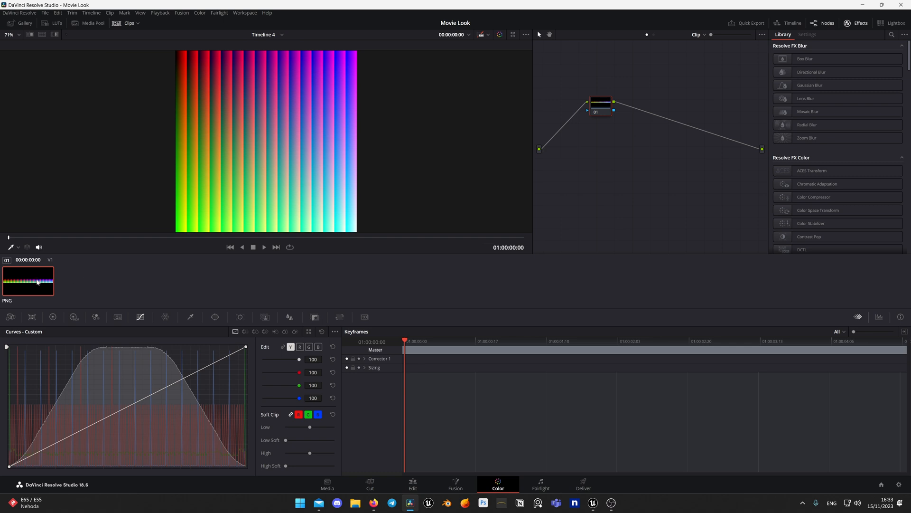
pyautogui.hotkey('ctrl', 'v')
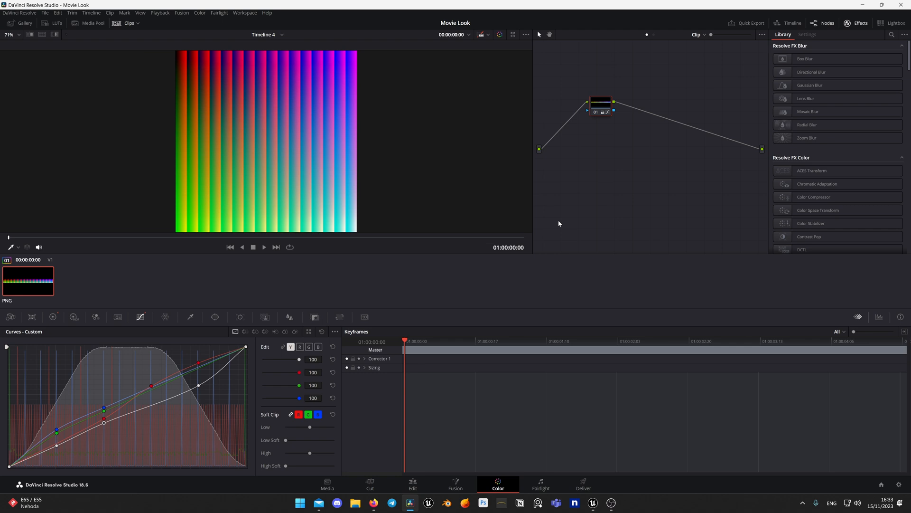
pyautogui.hotkey('ctrl', 'd')
pyautogui.hotkey('ctrl', 'd')
pyautogui.hotkey('ctrl', 'd')
pyautogui.hotkey('ctrl', 'd')
# On the Deliver page, set the export format to PNG and mark the out point on the timeline's first frame
pyautogui.click(587, 484)
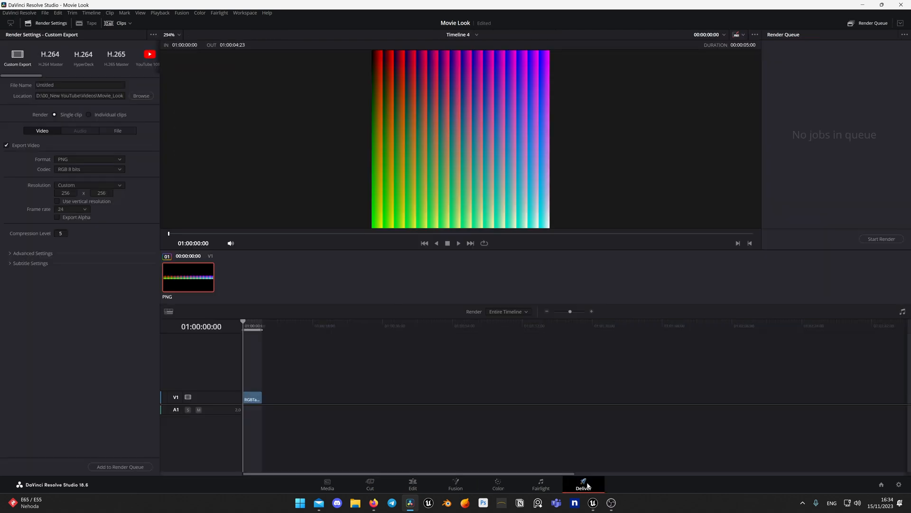
pyautogui.click(77, 160)
pyautogui.click(89, 159)
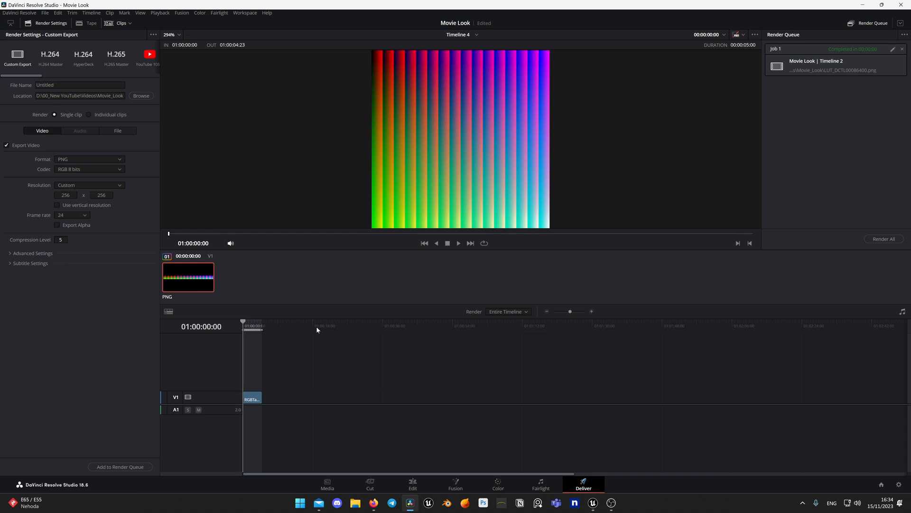
pyautogui.press('o')
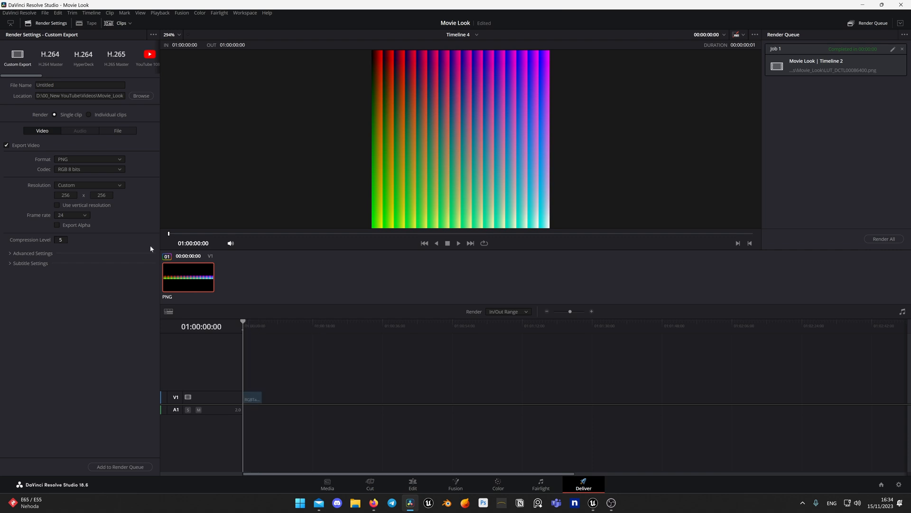
pyautogui.keyDown('alt'); pyautogui.scroll(8, 285, 379); pyautogui.keyUp('alt')
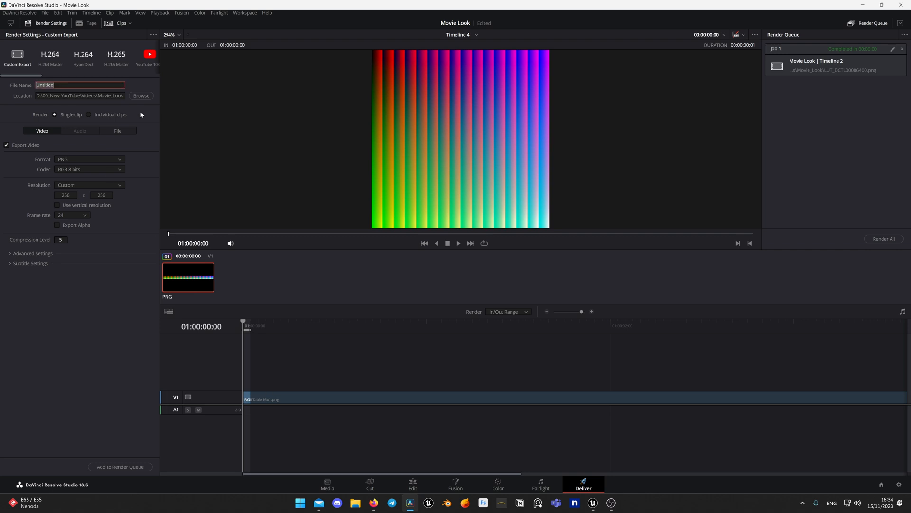
# Name the export LUT_TUTORIAL, set its location to the Desktop, and queue and render the job
pyautogui.write('LUT_TUTORIAL')
pyautogui.click(141, 95)
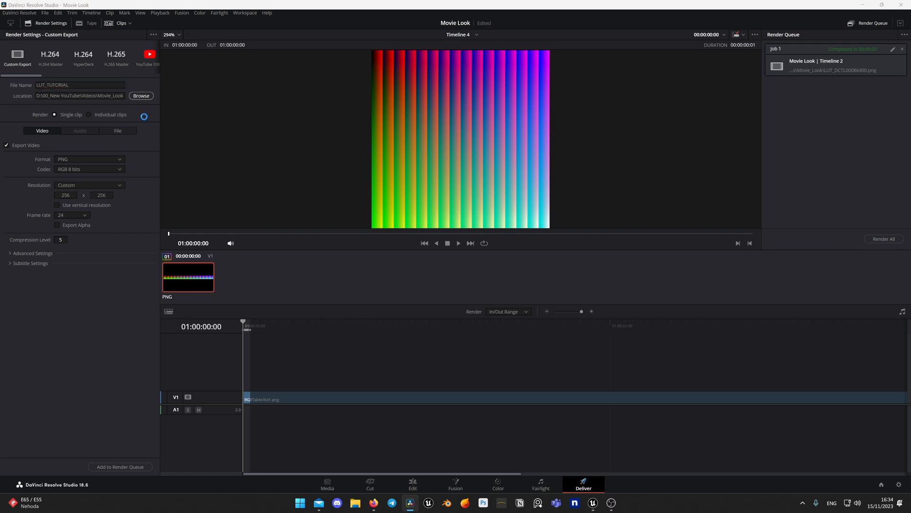
pyautogui.click(33, 102)
pyautogui.click(493, 378)
pyautogui.click(106, 466)
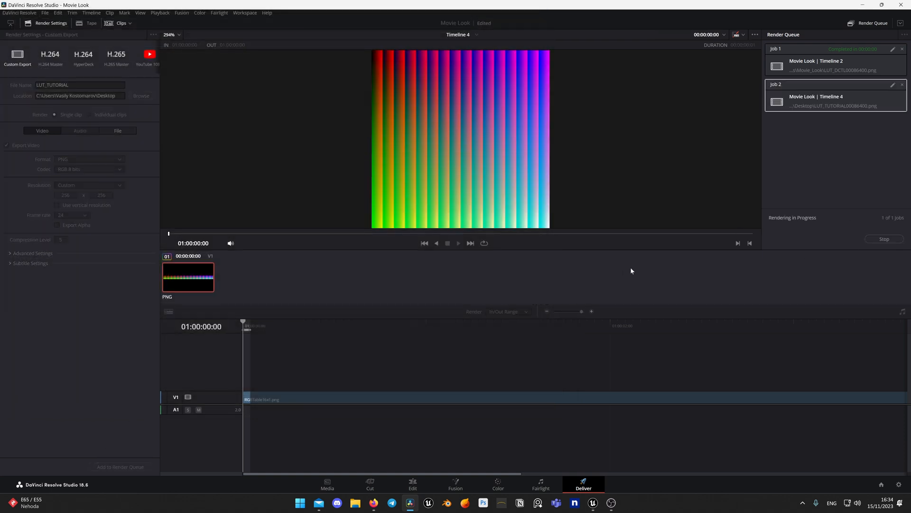
# Locate the rendered LUT_TUTORIAL00086400.png on disk and import it into the Unreal project's LUT content folder
pyautogui.rightClick(818, 109)
pyautogui.click(850, 114)
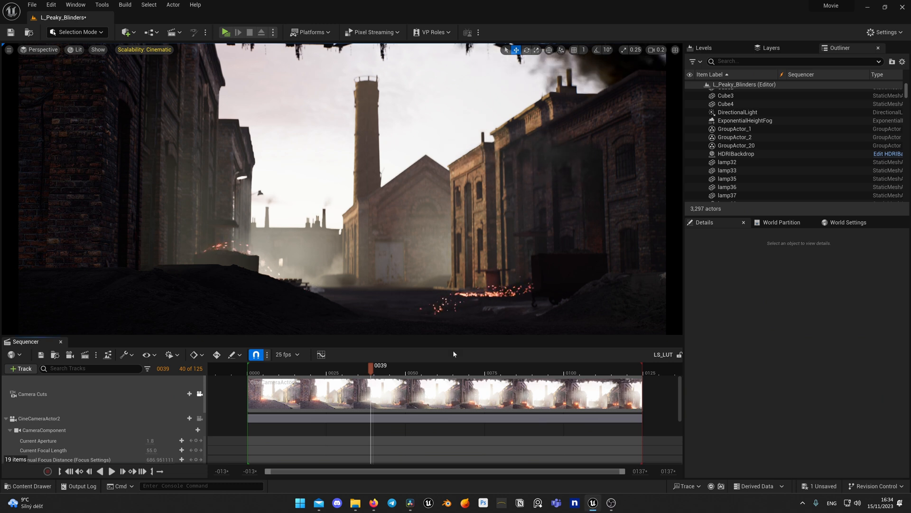
pyautogui.hotkey('ctrl', 'space')
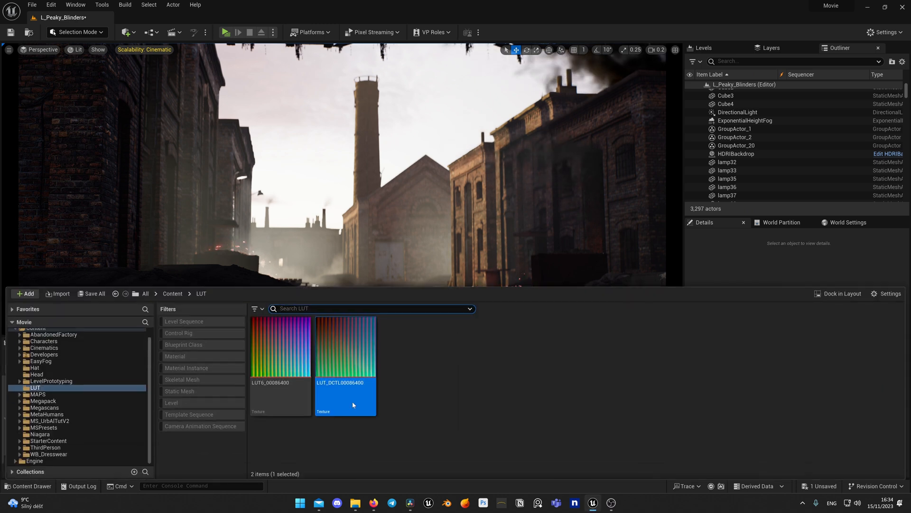
pyautogui.click(359, 502)
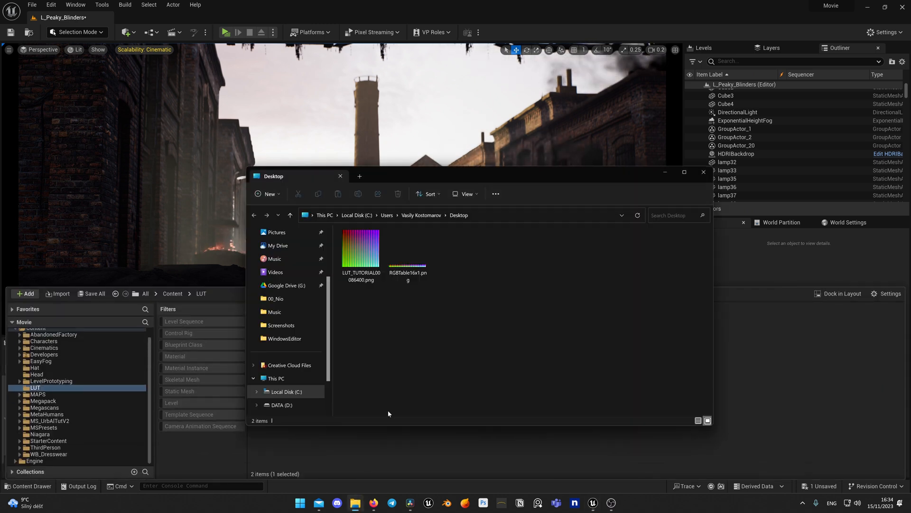
pyautogui.moveTo(364, 261); pyautogui.dragTo(771, 381)
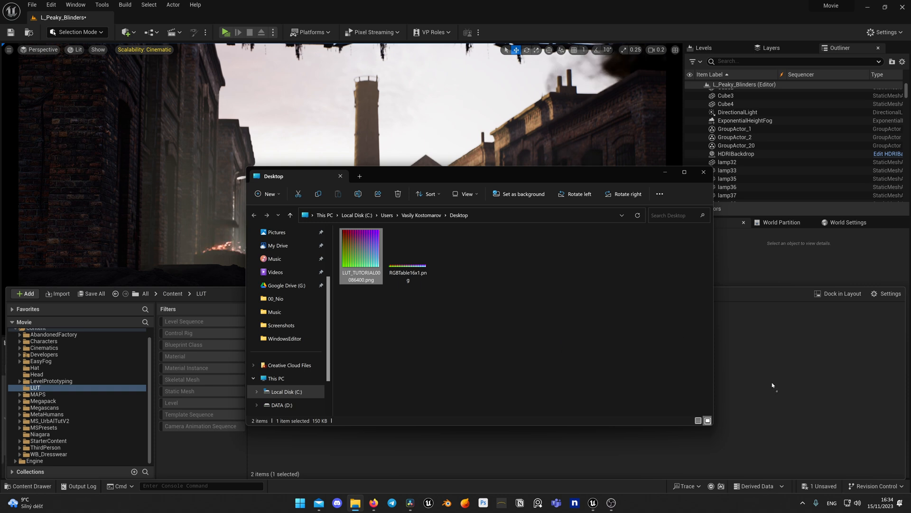
pyautogui.click(702, 174)
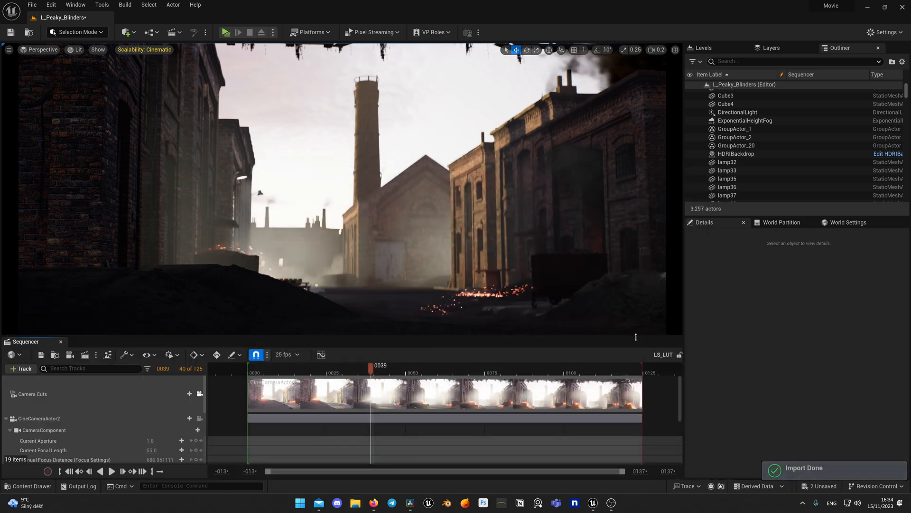
# Set the imported LUT_TUTORIAL00086400 texture's Texture Group to ColorLookupTable, then save and close the texture
pyautogui.hotkey('ctrl', 'space')
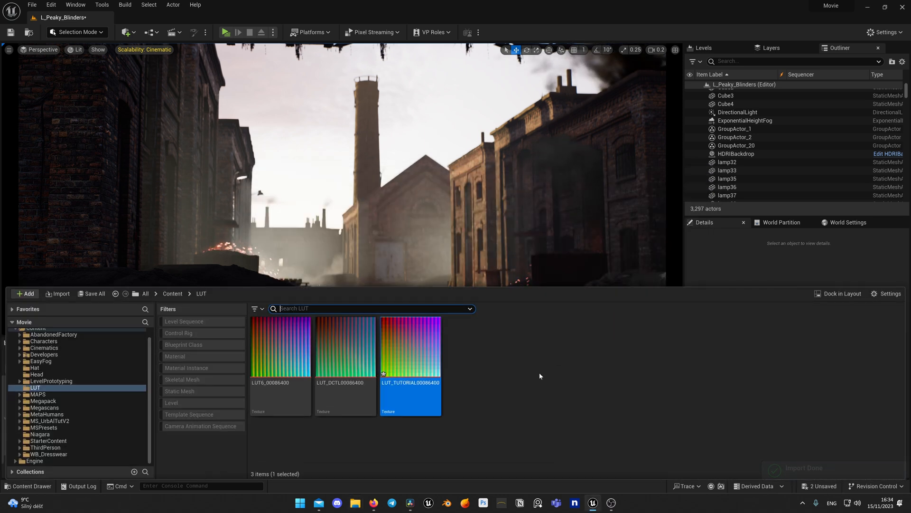
pyautogui.doubleClick(411, 361)
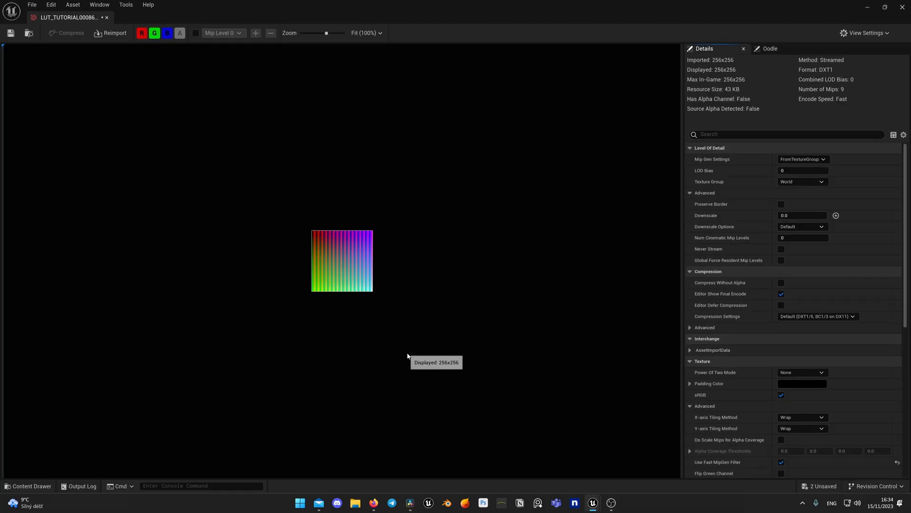
pyautogui.click(806, 183)
pyautogui.write('lorL')
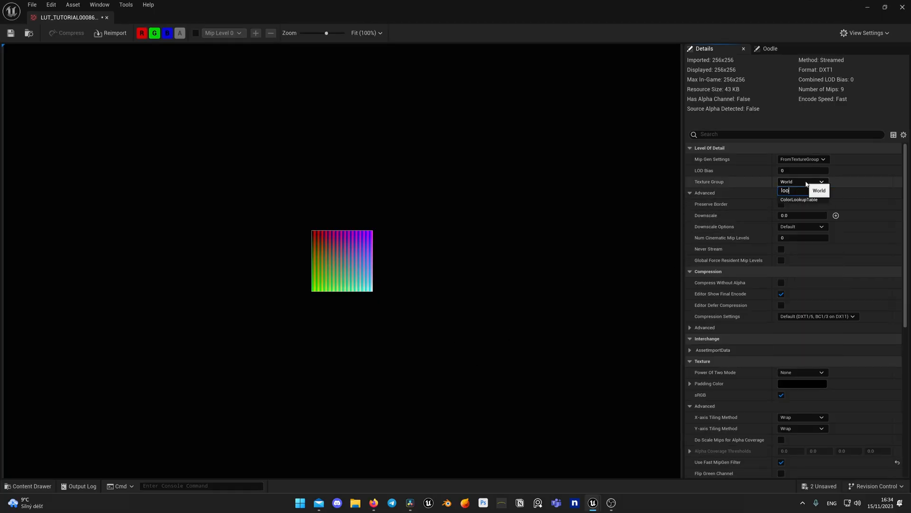
pyautogui.write('ook')
pyautogui.click(814, 200)
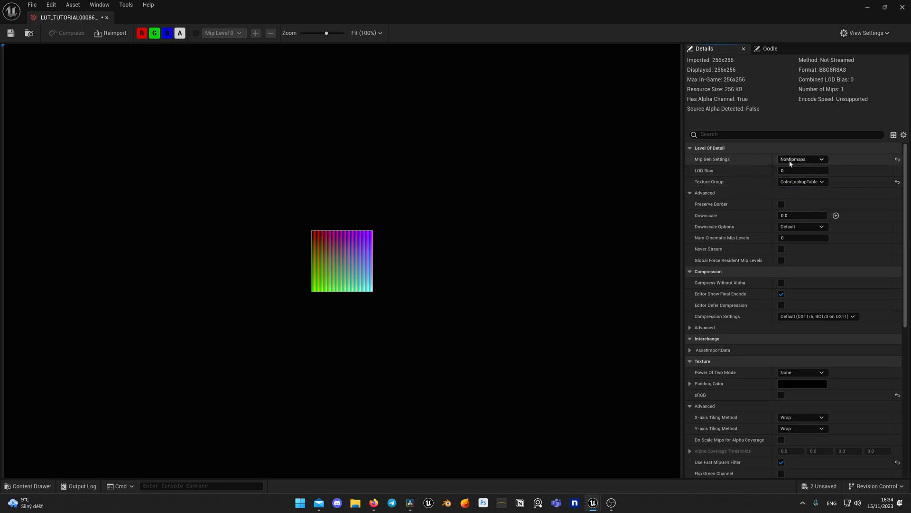
pyautogui.click(10, 34)
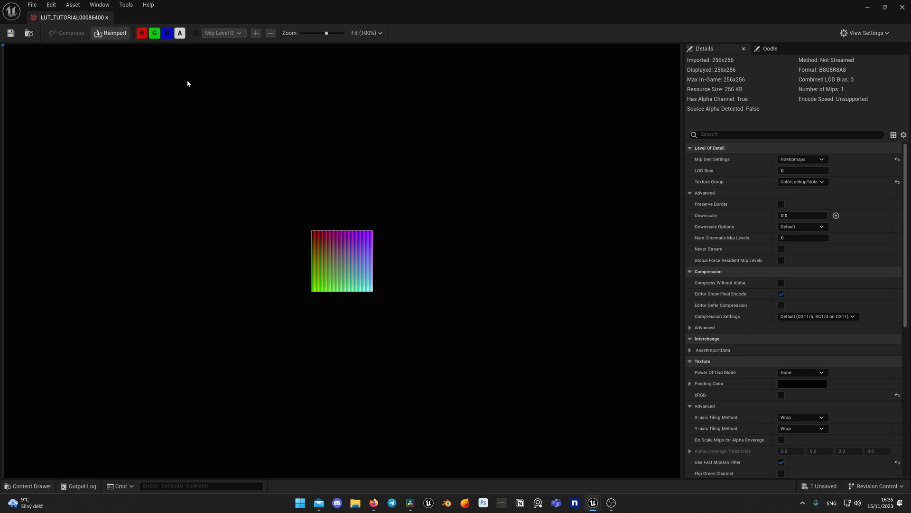
pyautogui.click(107, 18)
# Find the PostProcessVolume in the level, enable its Color Grading LUT override and clear the assigned texture
pyautogui.click(716, 61)
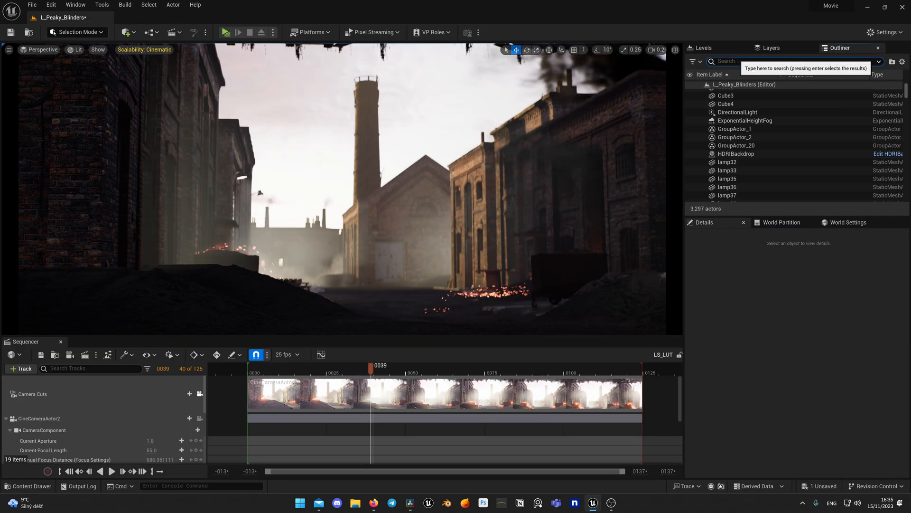
pyautogui.write('post')
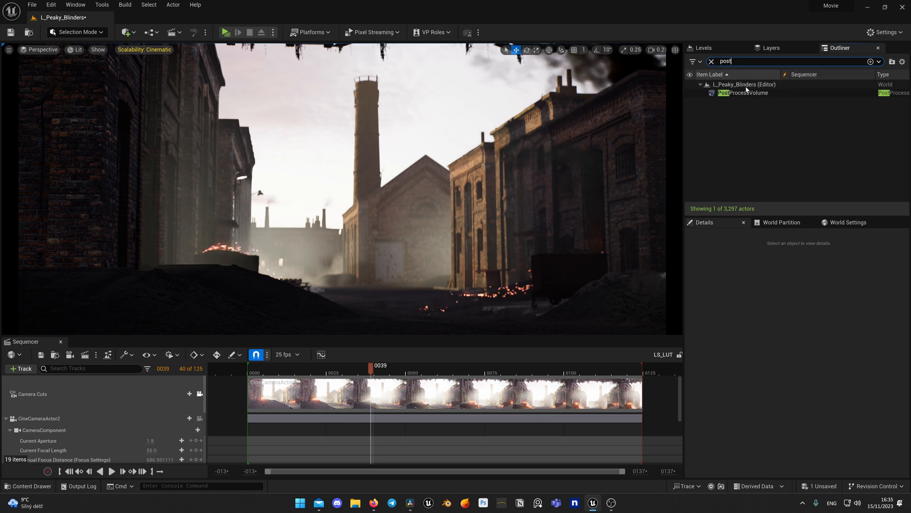
pyautogui.click(746, 94)
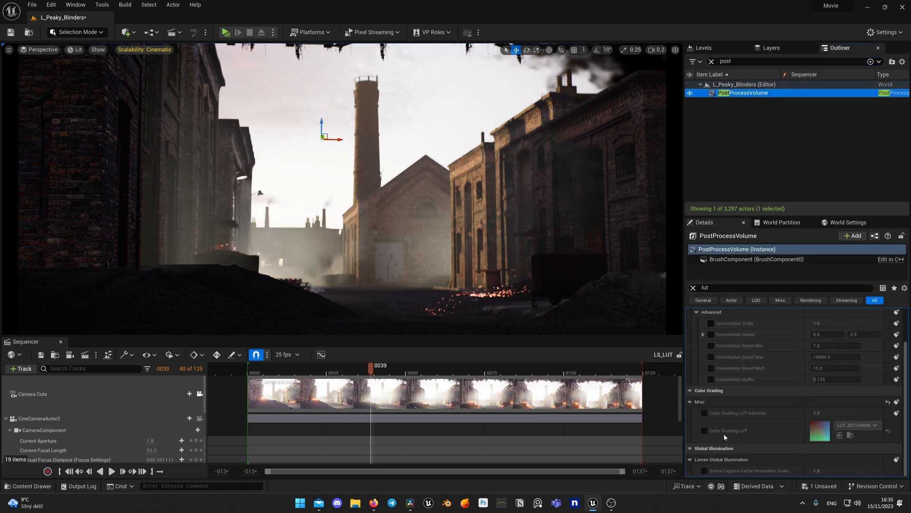
pyautogui.click(706, 430)
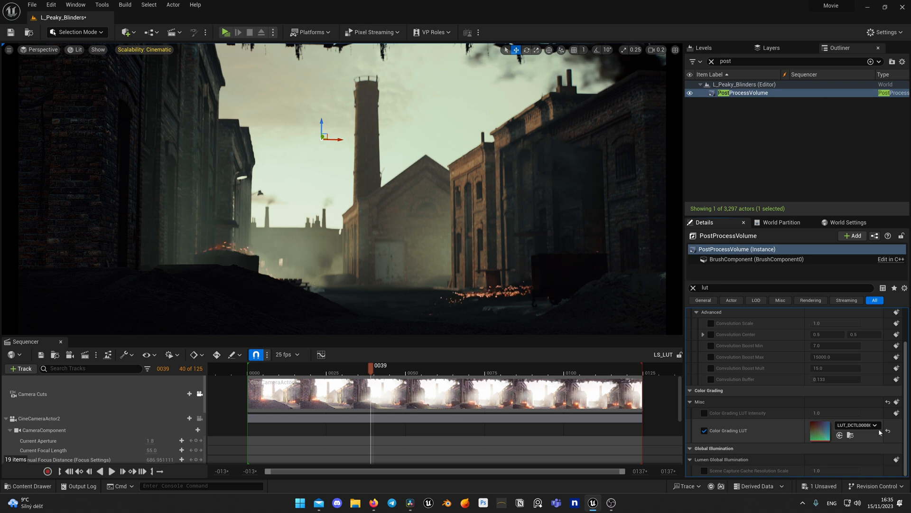
pyautogui.click(888, 432)
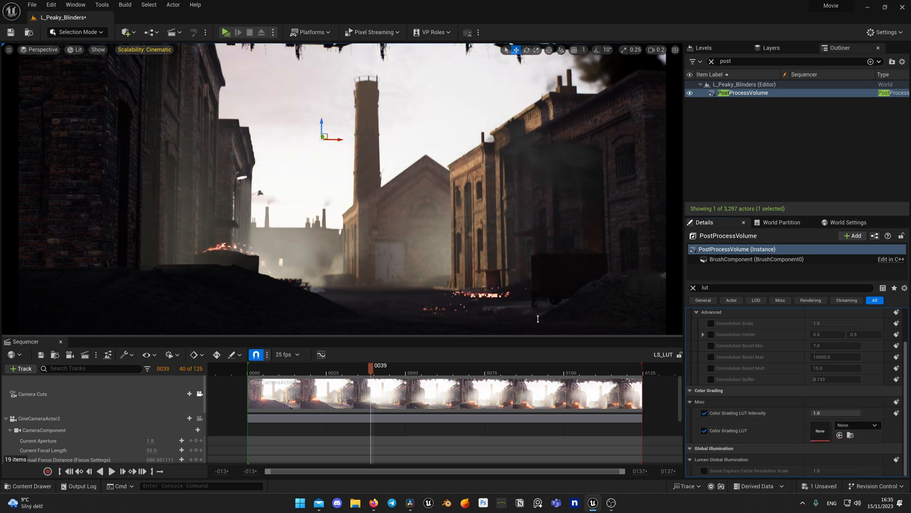
# Assign LUT_TUTORIAL00086400 as the volume's Color Grading LUT and enable the LUT intensity override at 1.0
pyautogui.hotkey('ctrl', 'space')
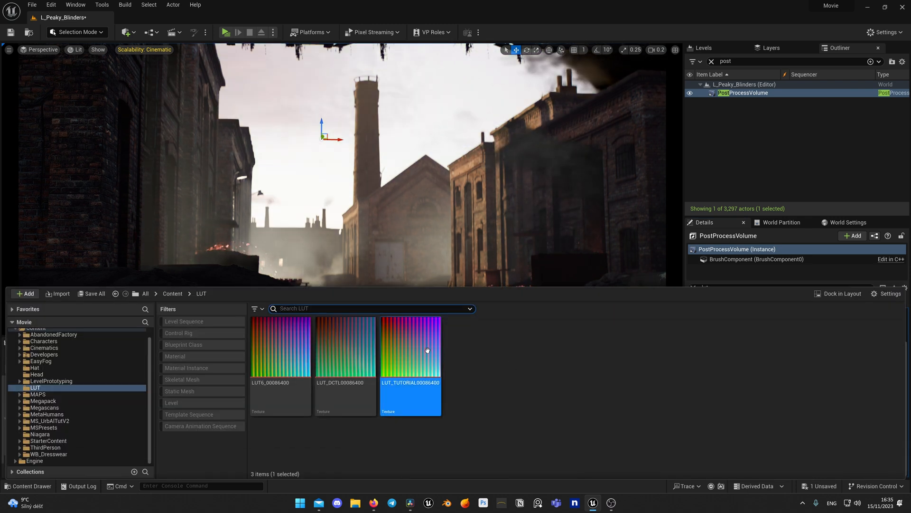
pyautogui.hotkey('ctrl', 'space')
pyautogui.click(840, 434)
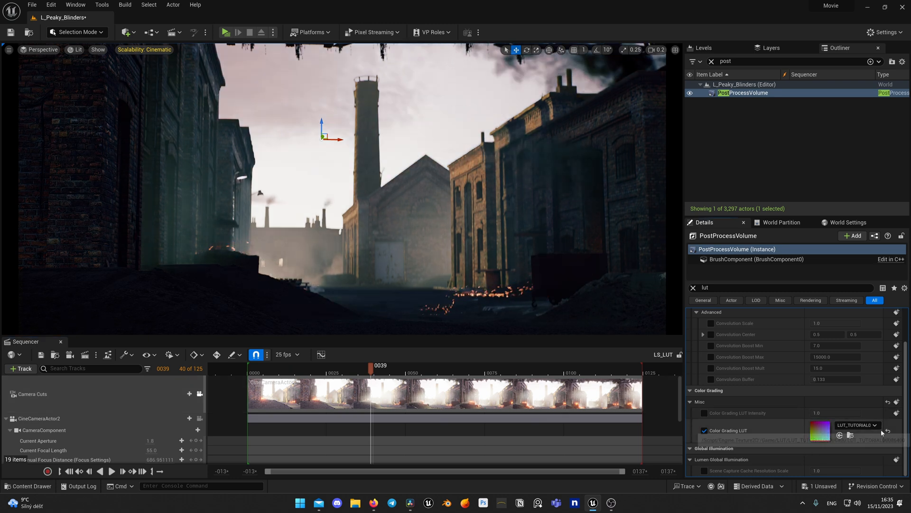
pyautogui.click(705, 413)
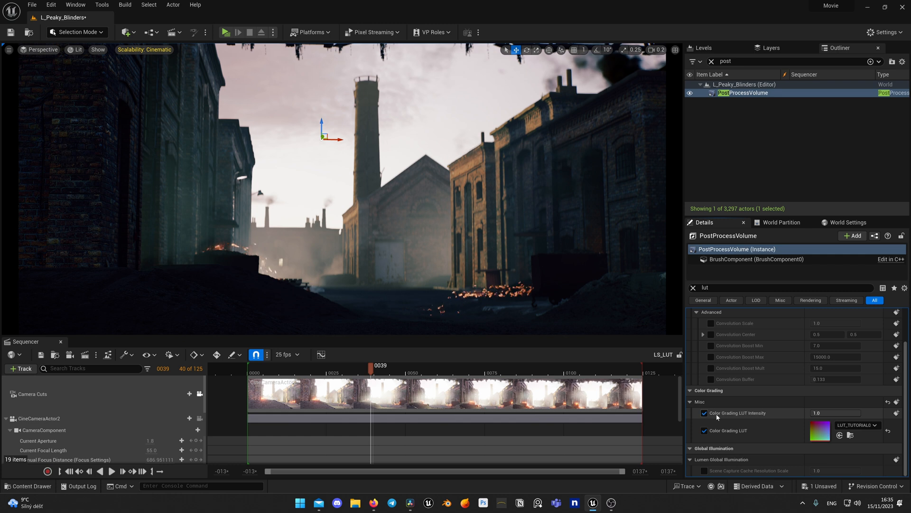
pyautogui.click(828, 412)
pyautogui.moveTo(850, 412)
pyautogui.mouseDown()
pyautogui.moveTo(826, 412)
pyautogui.moveTo(861, 412)
pyautogui.mouseUp()
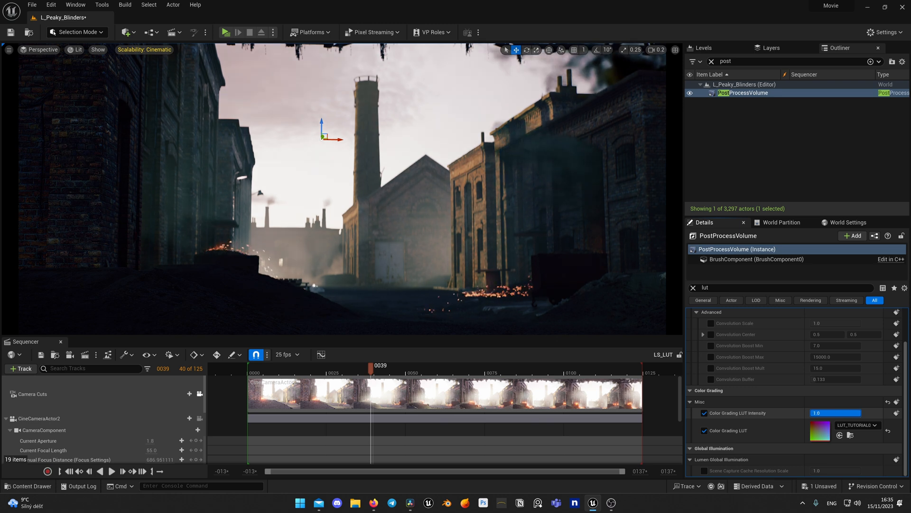
# Play the LS_LUT sequence from frame 2 to review the graded shot
pyautogui.moveTo(370, 367); pyautogui.dragTo(255, 372)
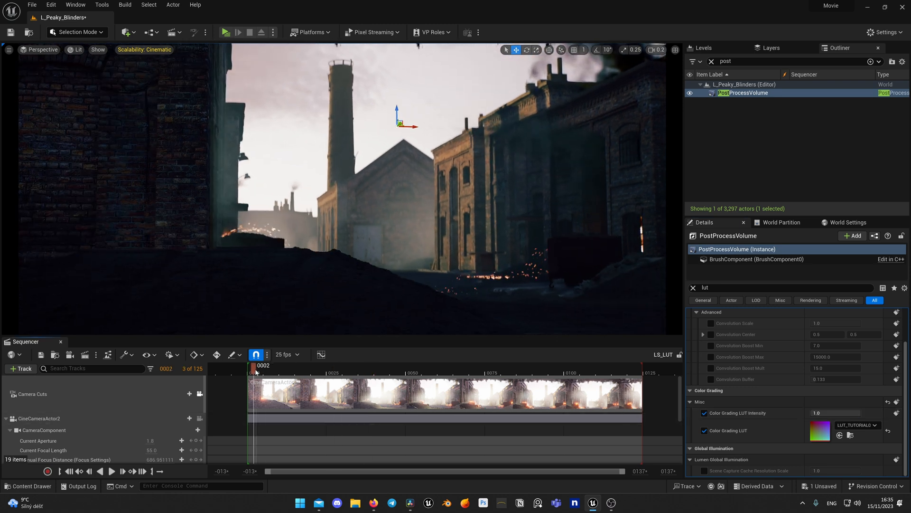
pyautogui.press('space')
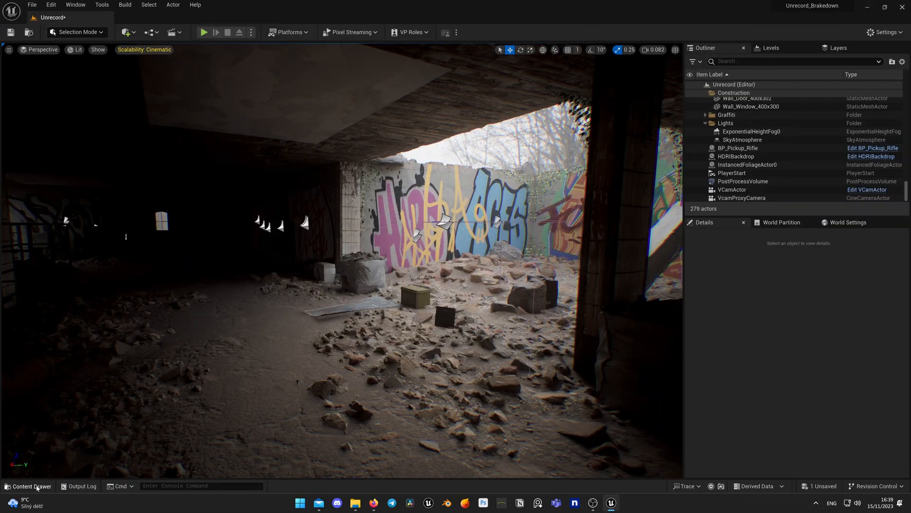
# In the Unrecord_Brakedown project, inspect the LUT2_00086400 texture from the Cinematics folder up close, then close it
pyautogui.click(32, 486)
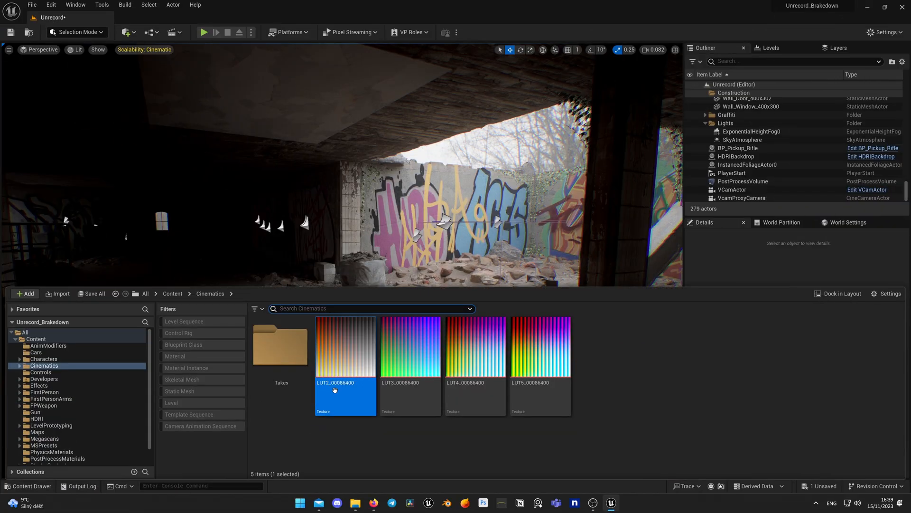
pyautogui.doubleClick(337, 375)
pyautogui.scroll(5, 317, 269)
pyautogui.scroll(3, 317, 269)
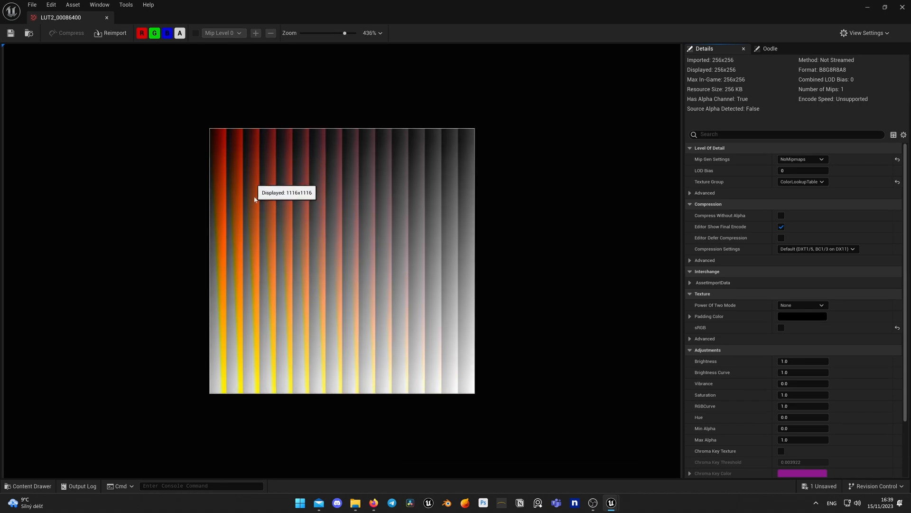
pyautogui.click(108, 17)
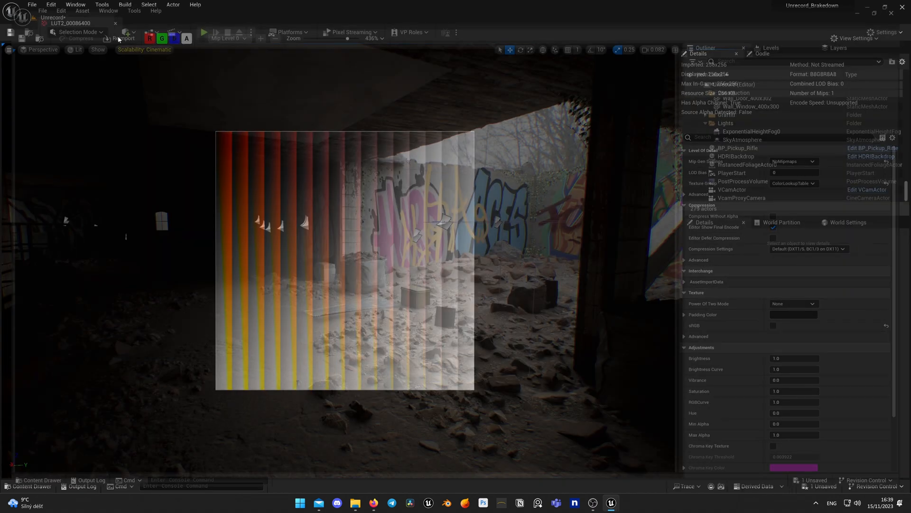
# Play the Unrecord level in the editor and walk forward through the building to examine its look
pyautogui.click(127, 33)
pyautogui.moveTo(163, 145)
pyautogui.click(239, 155)
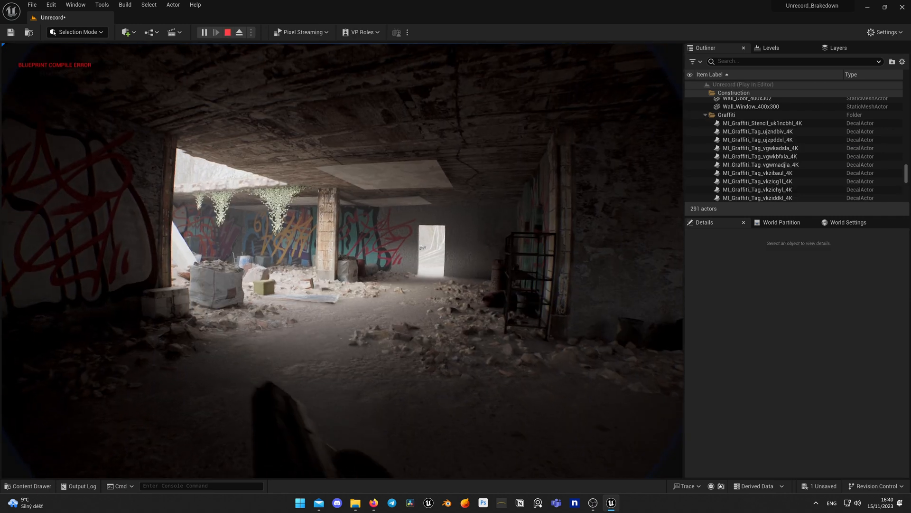
pyautogui.press('w')
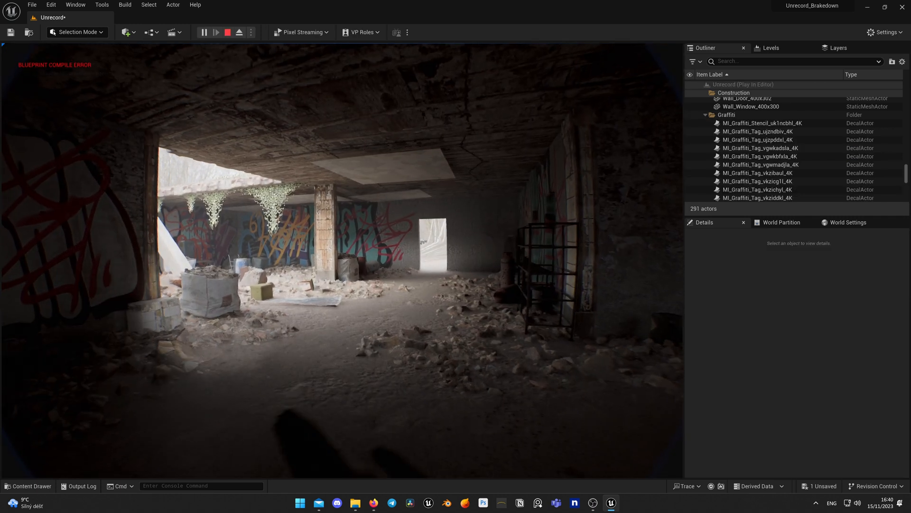
# Continue walking through the graffiti-covered rooms of the Unrecord level to examine the graded look under different lighting
pyautogui.press('w')
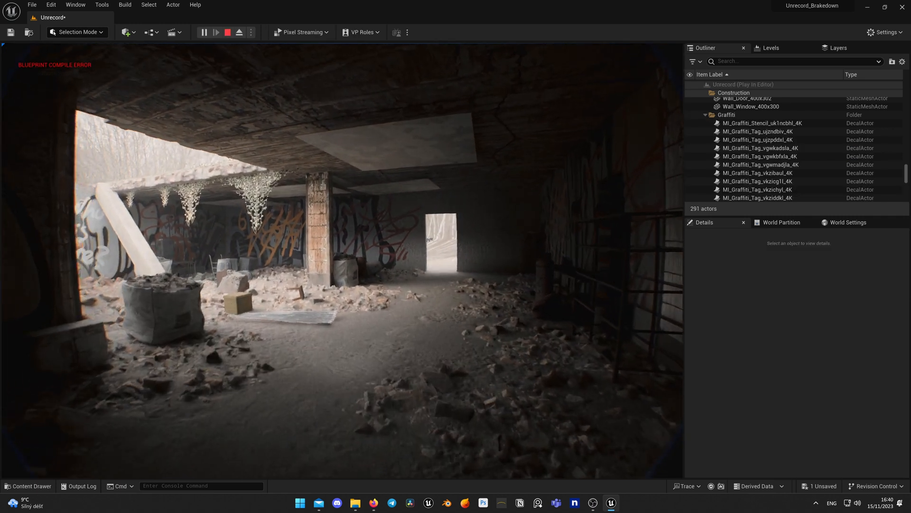
pyautogui.press('w')
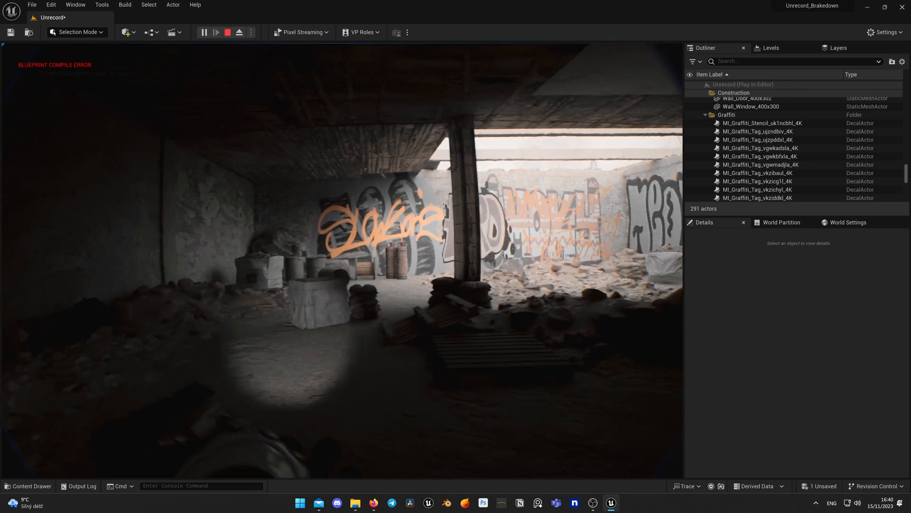
pyautogui.press('w')
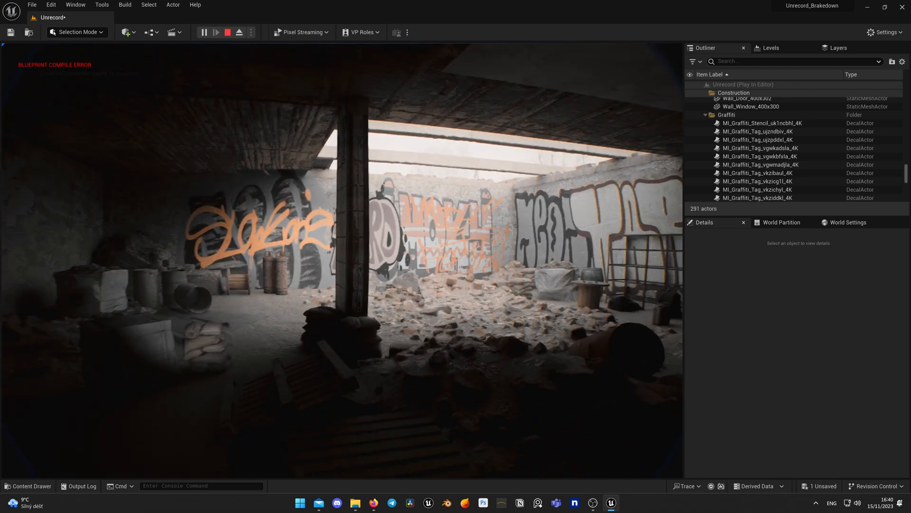
pyautogui.press('w')
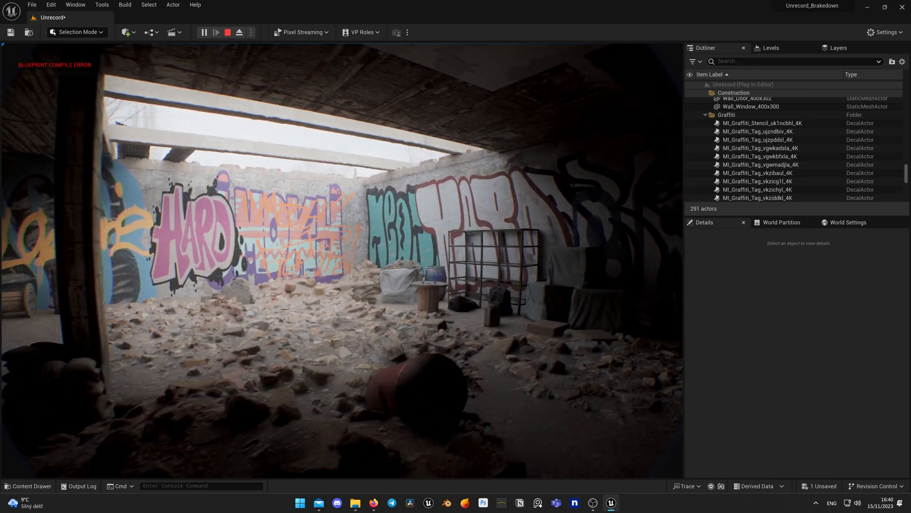
pyautogui.press('w')
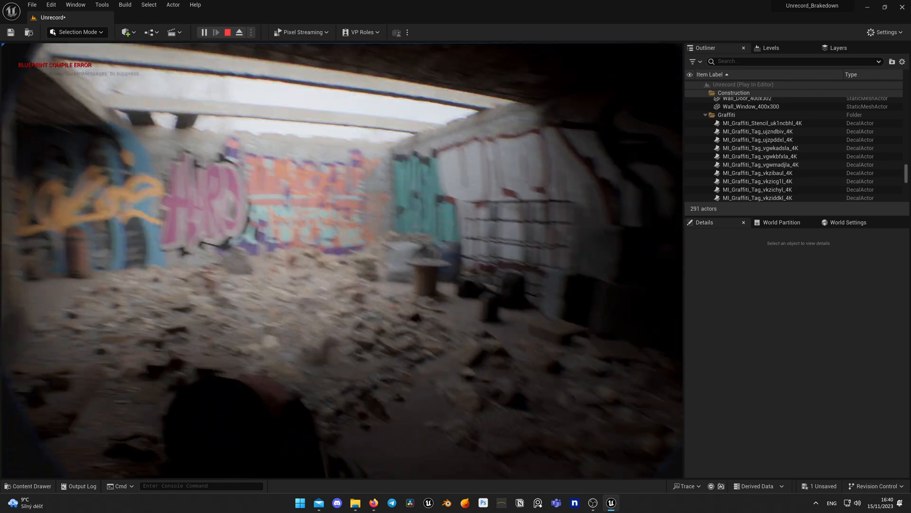
pyautogui.press('w')
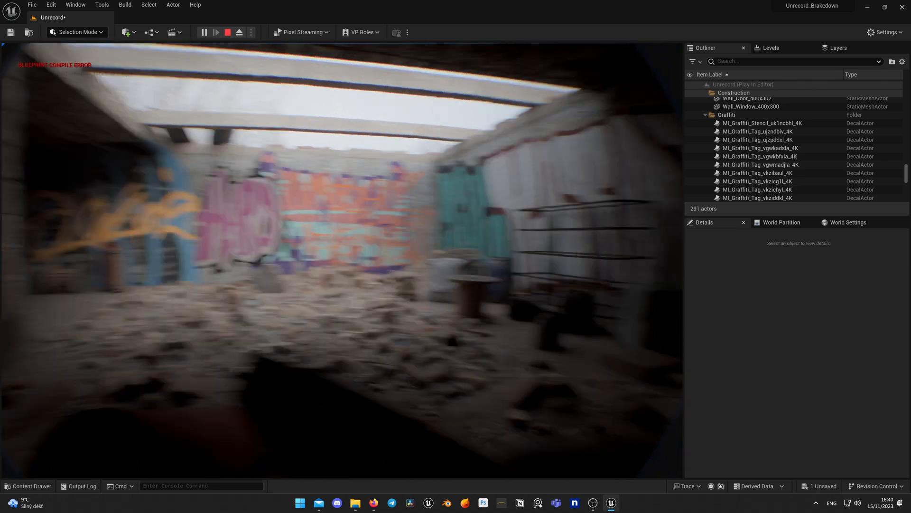
pyautogui.press('w')
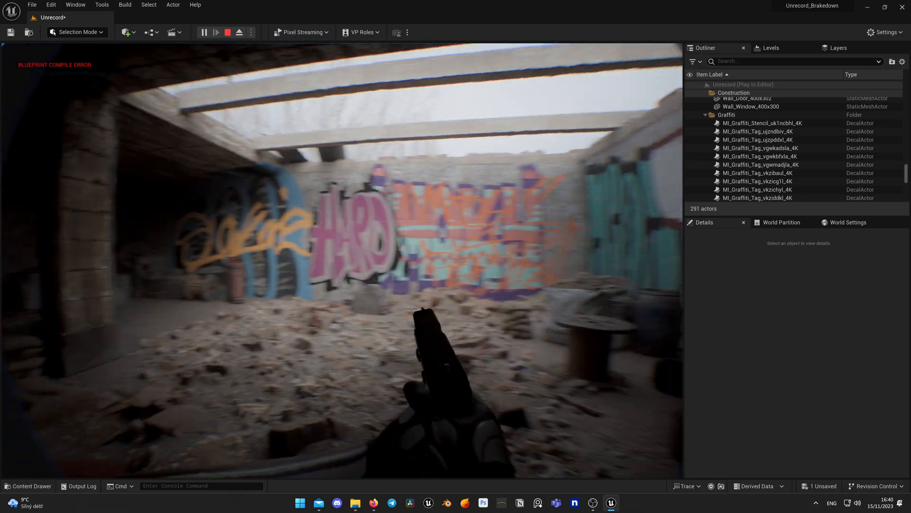
pyautogui.press('w')
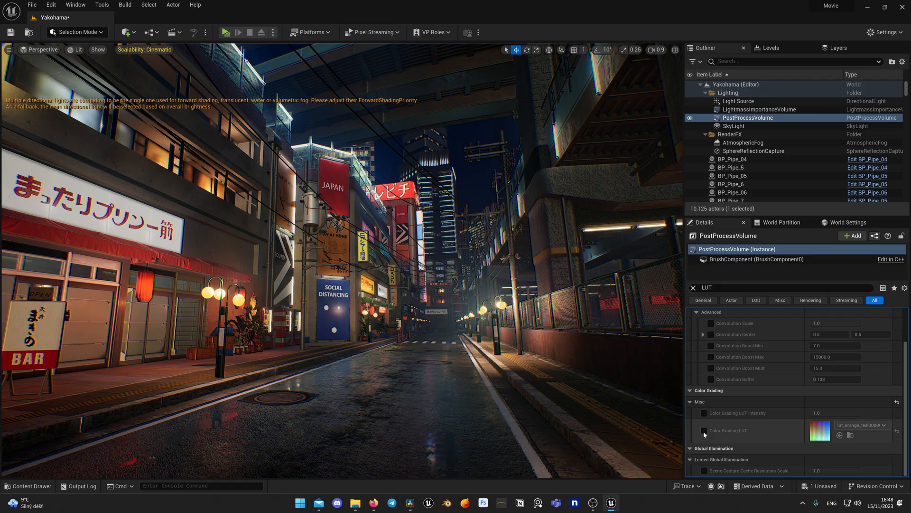
# In the Movie project's Yakohama level, inspect the M_Signboard_02 material's emissive nodes and enable the PostProcessVolume's orange-teal Color Grading LUT
pyautogui.click(705, 430)
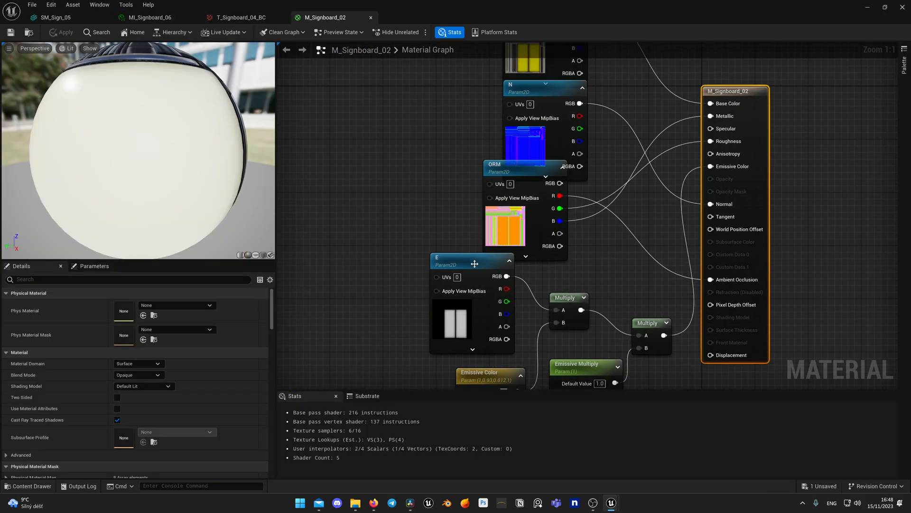
pyautogui.moveTo(511, 332); pyautogui.dragTo(531, 313, button='right')
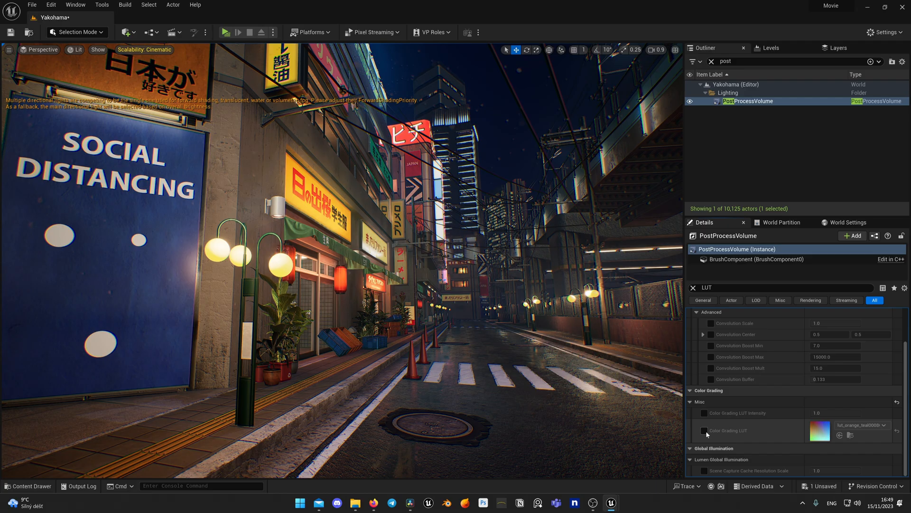
pyautogui.click(704, 431)
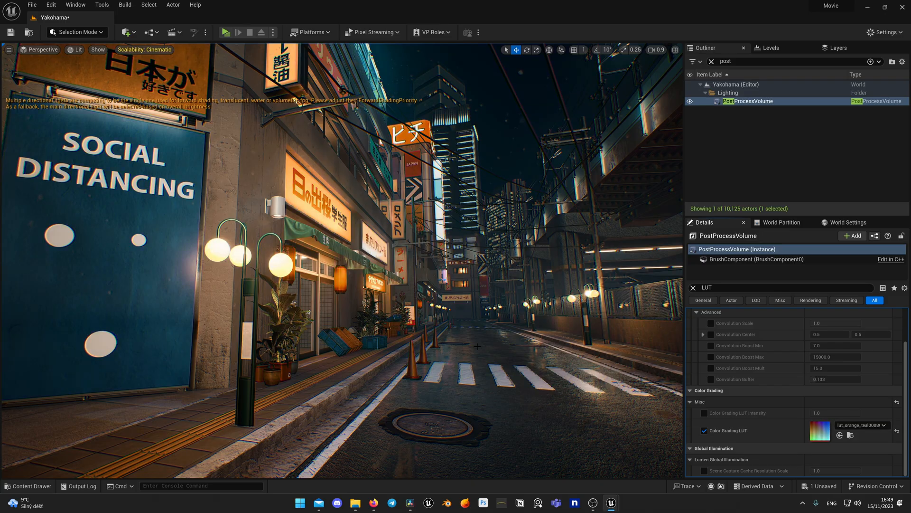